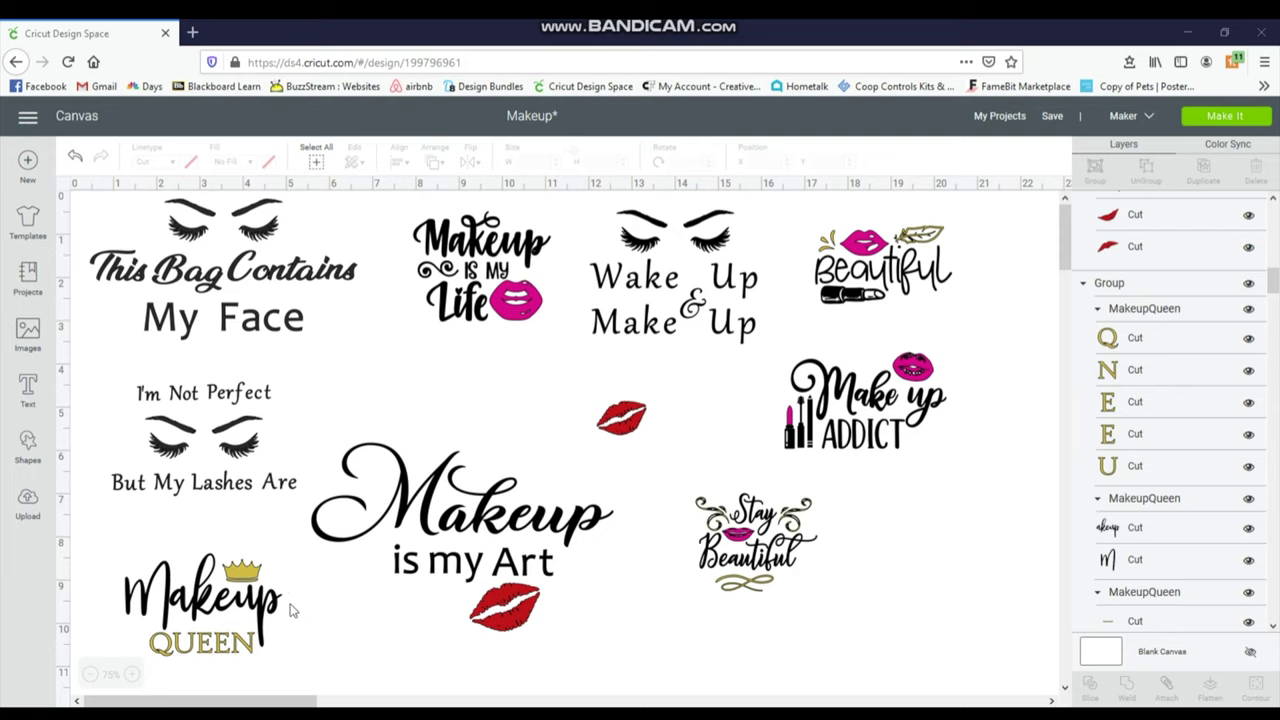
# Ungroup the Makeup Queen design and attach the gold QUEEN letters together as one piece.
pyautogui.scroll(-1, 291, 610)
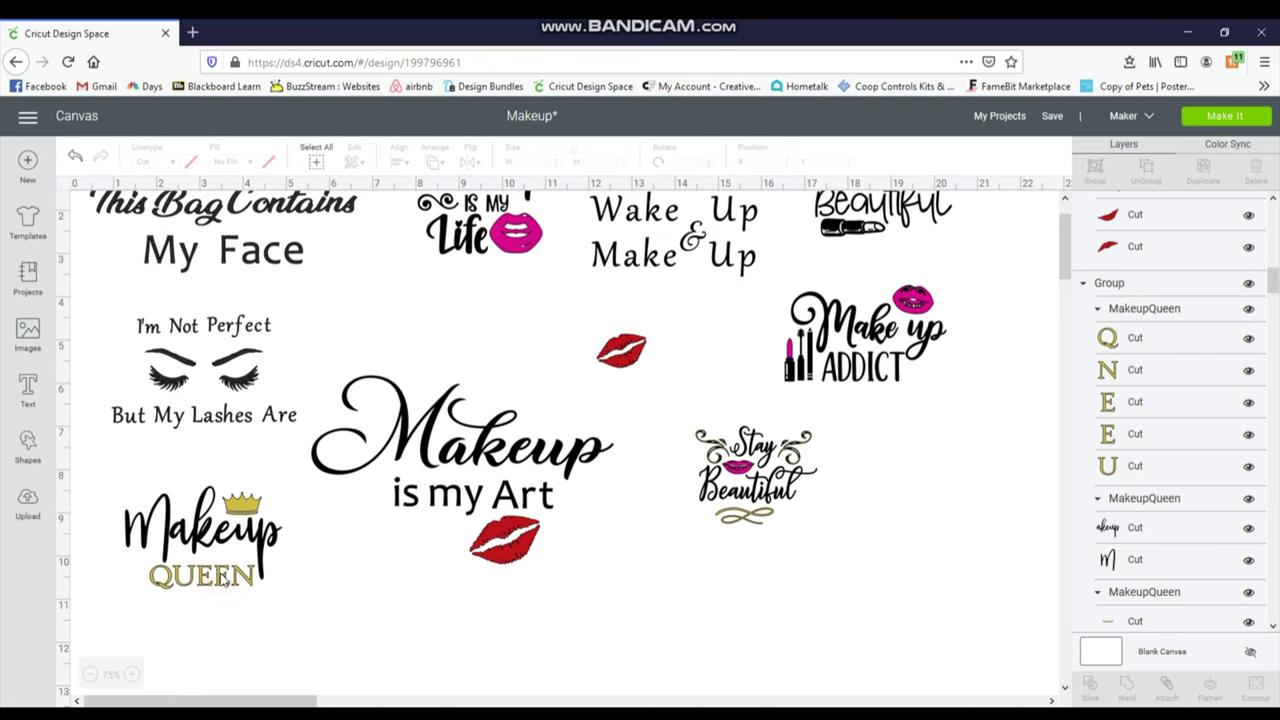
pyautogui.click(205, 585)
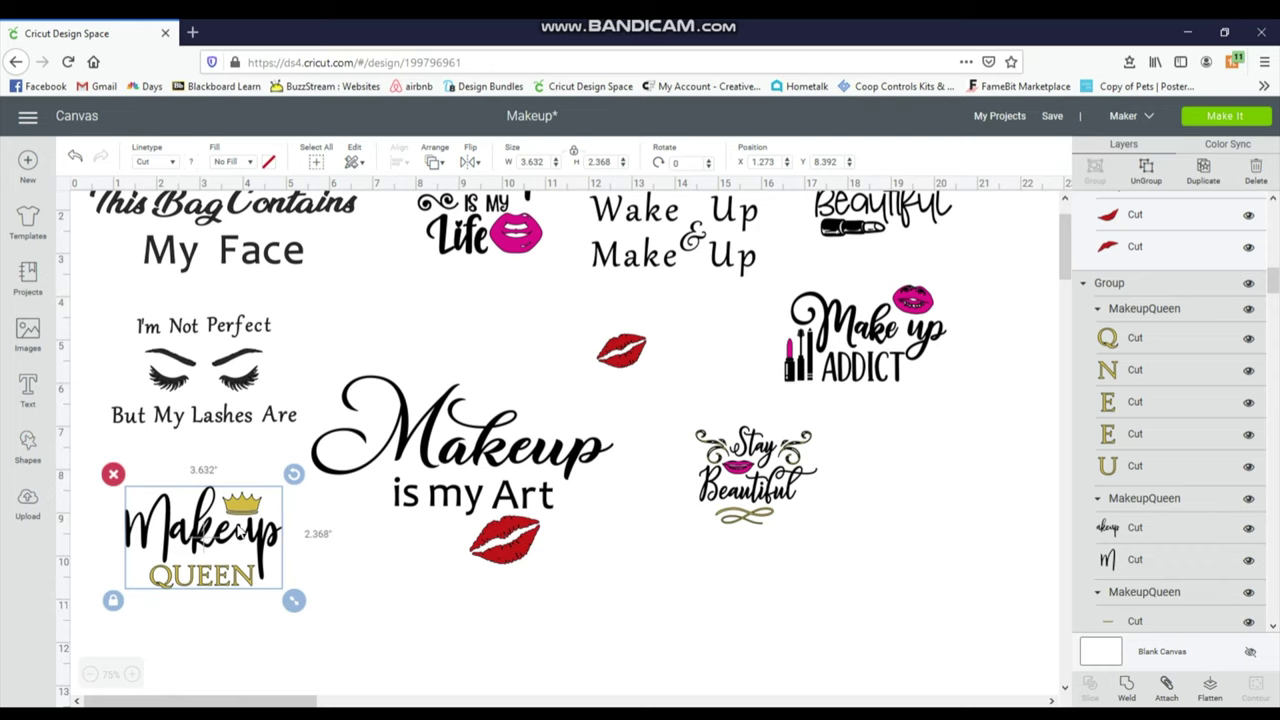
pyautogui.click(1145, 181)
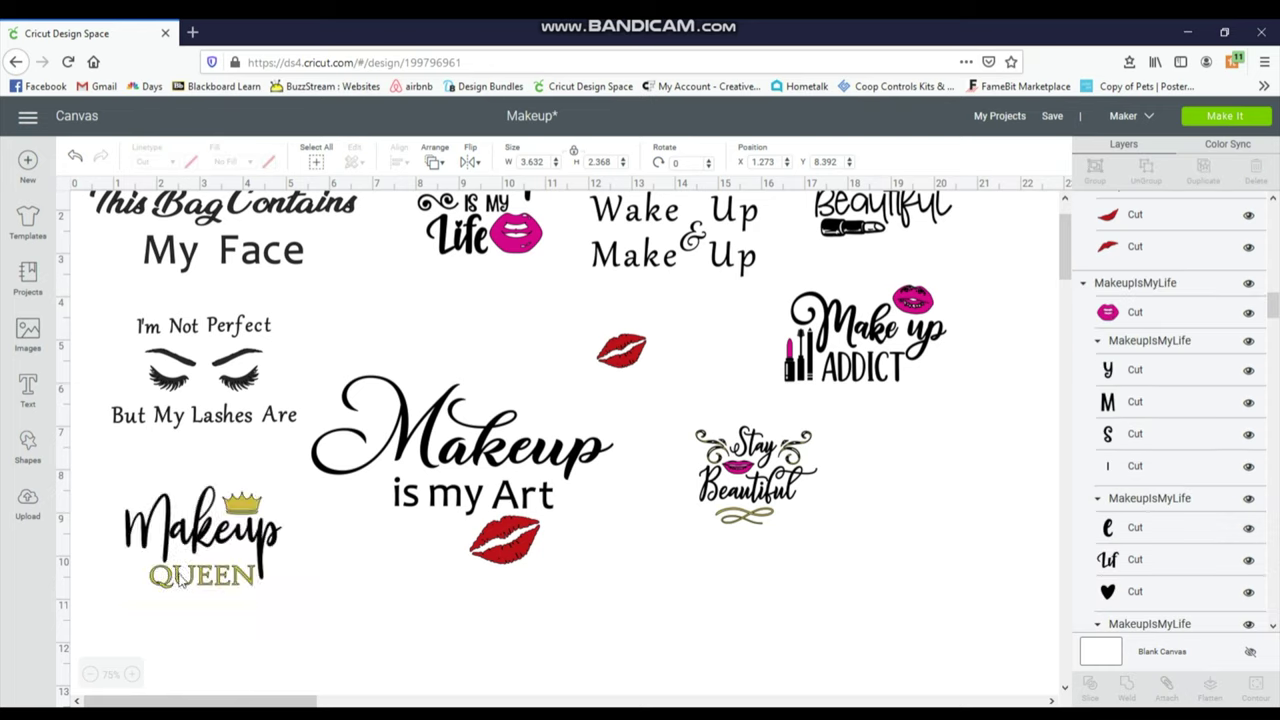
pyautogui.click(222, 587)
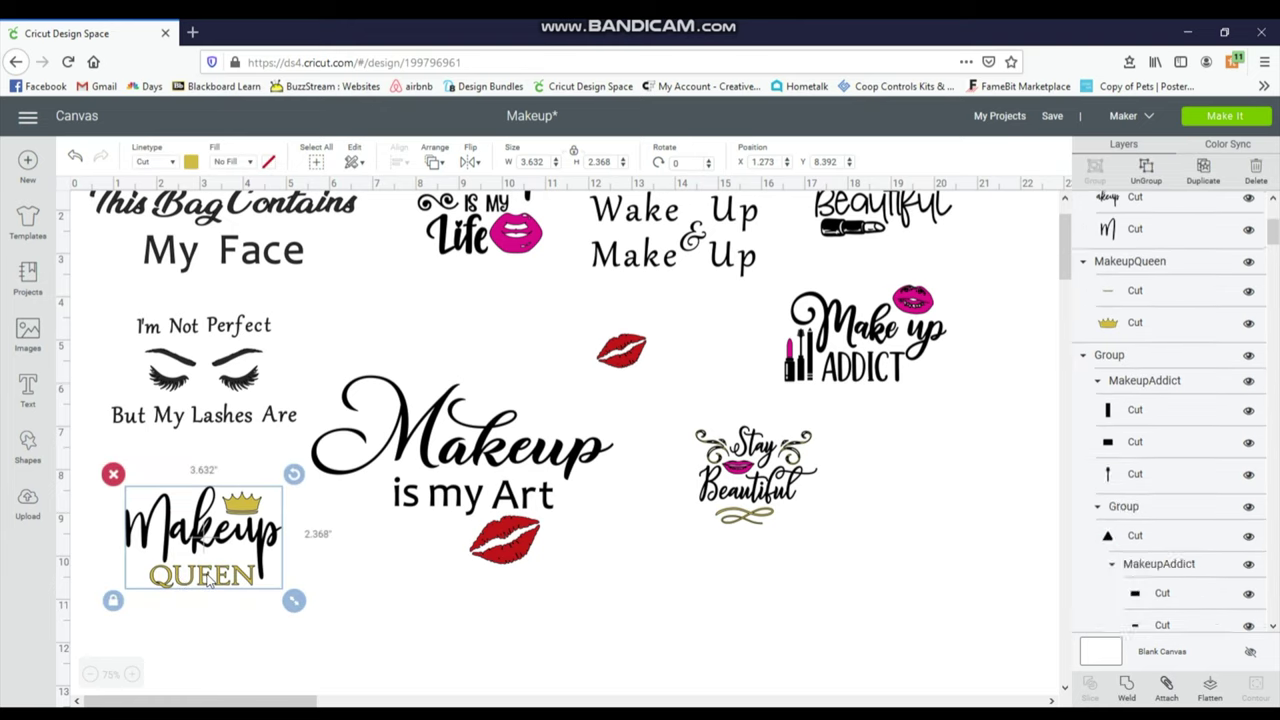
pyautogui.click(219, 580)
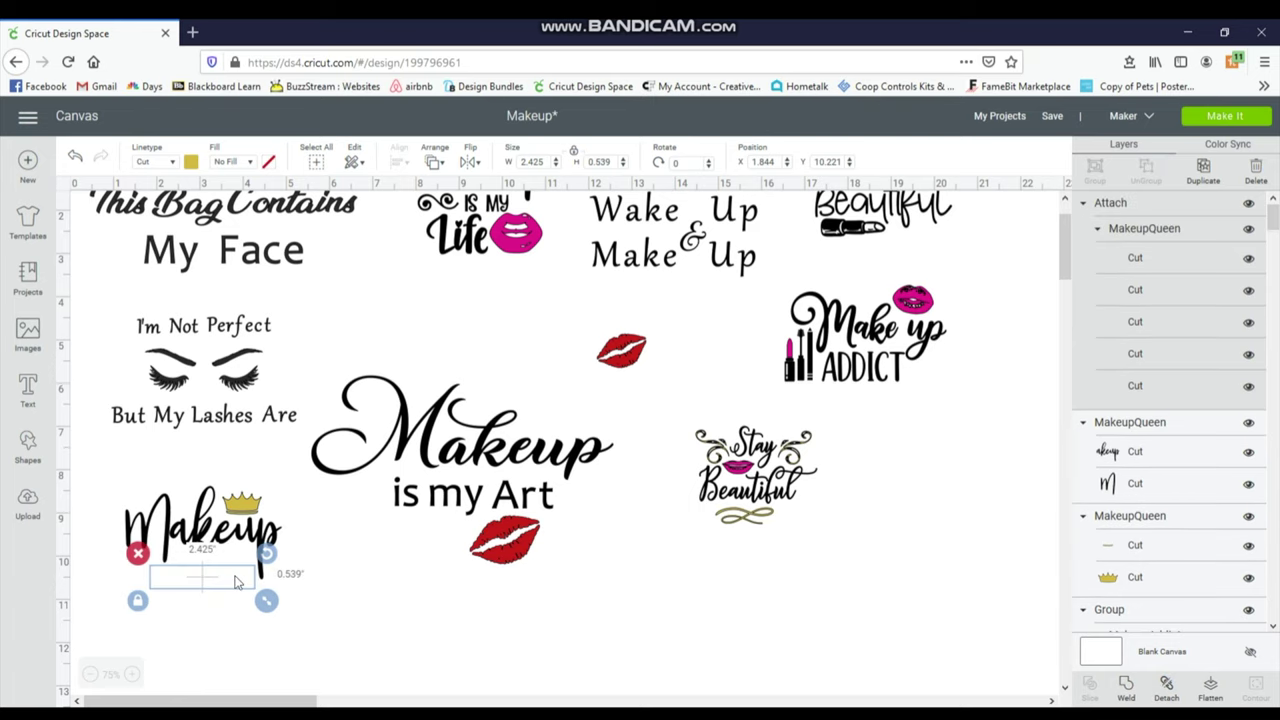
# Attach the black Makeup lettering of the Makeup Queen design together as one piece.
pyautogui.click(257, 510)
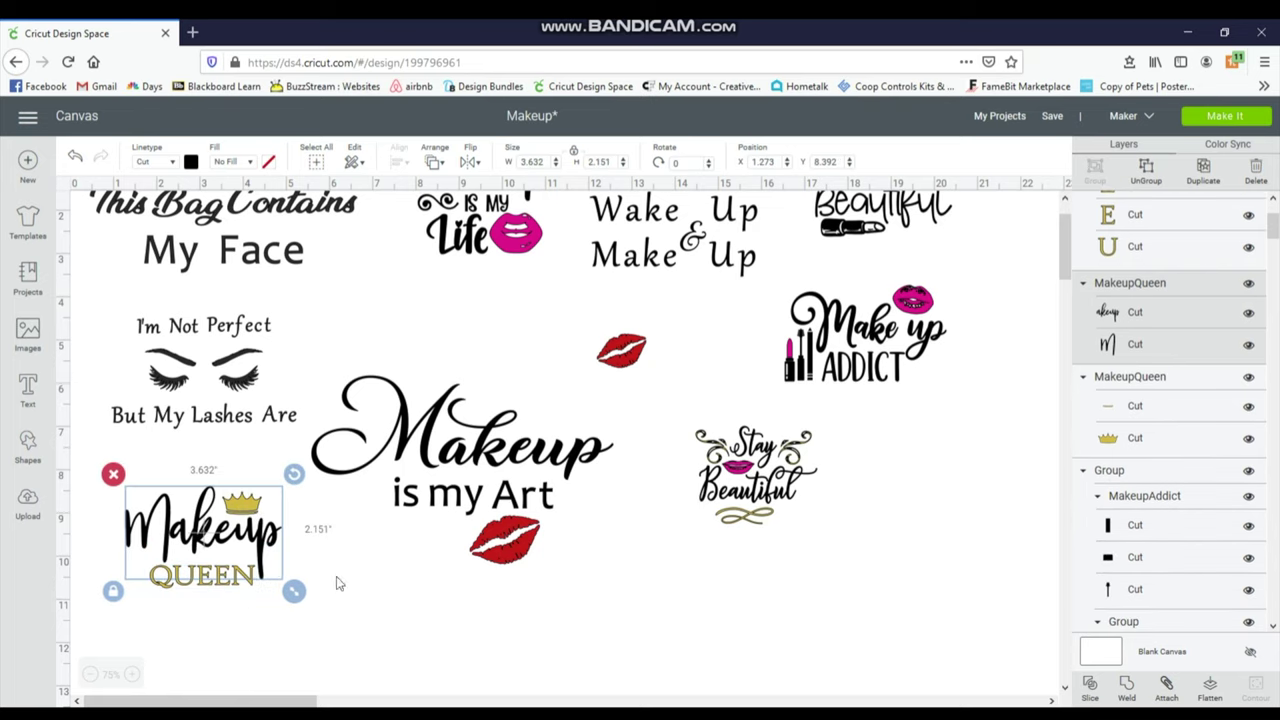
pyautogui.click(1167, 690)
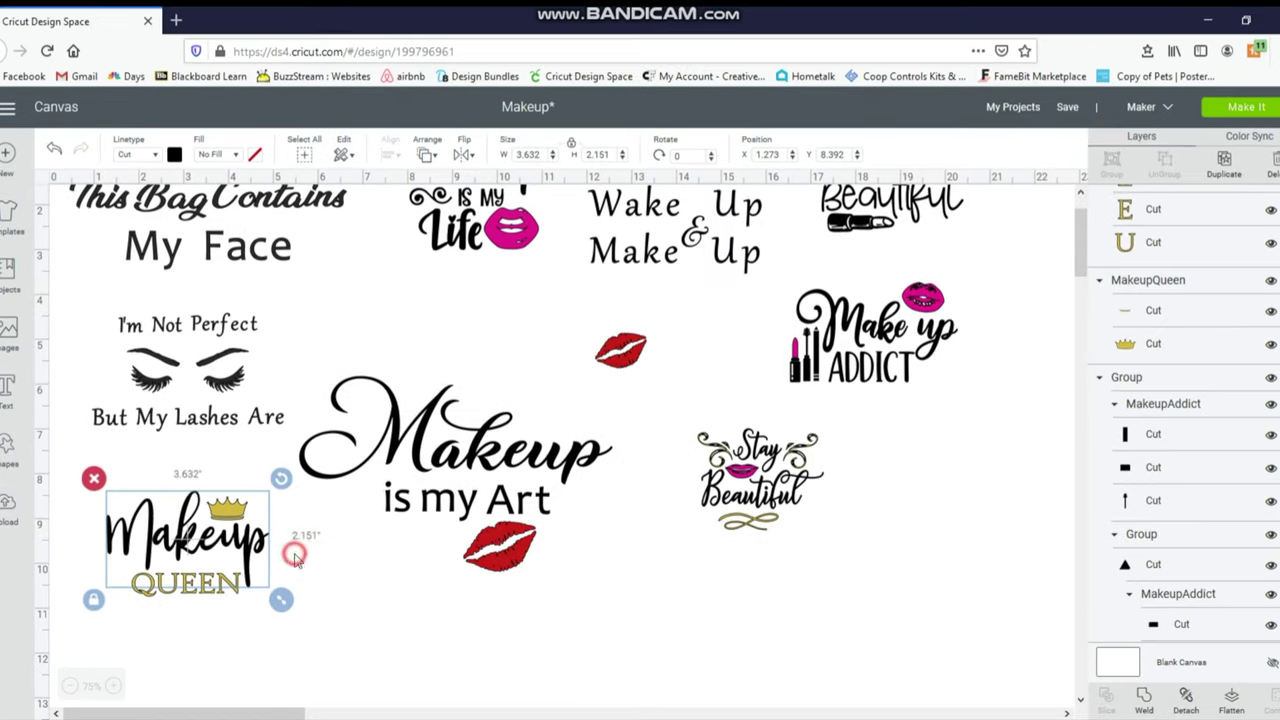
pyautogui.click(268, 567)
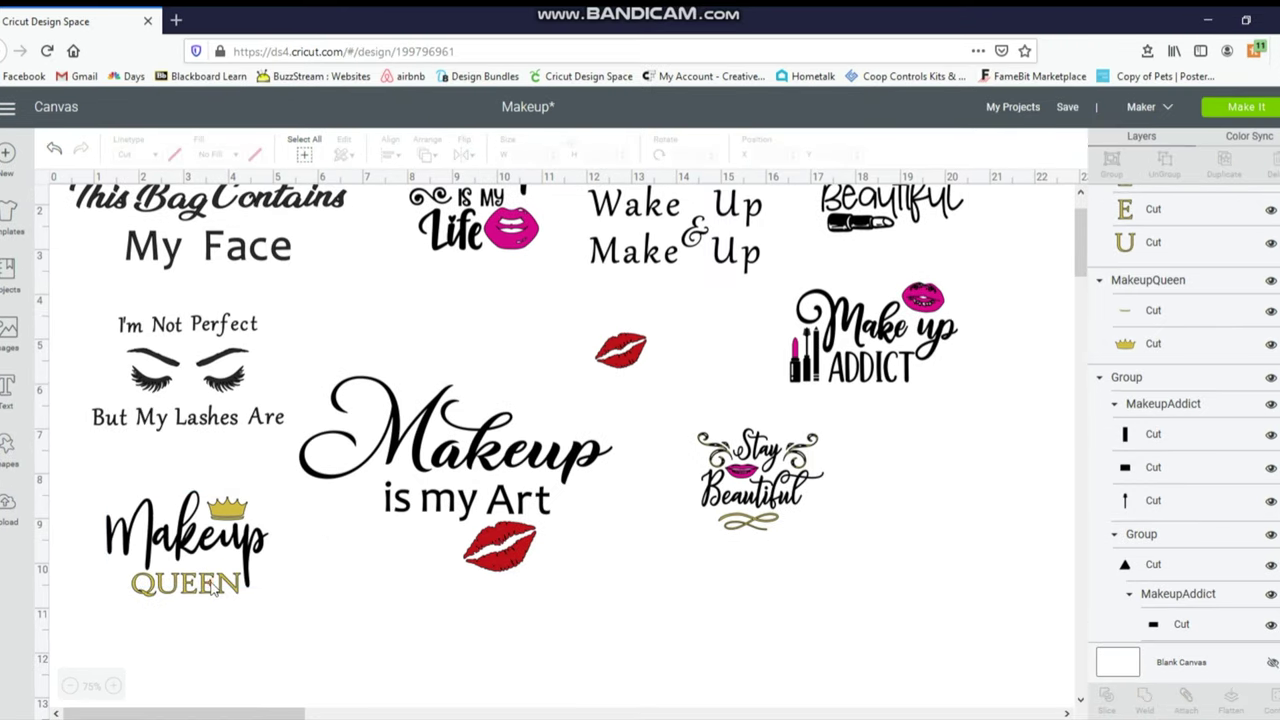
pyautogui.click(226, 590)
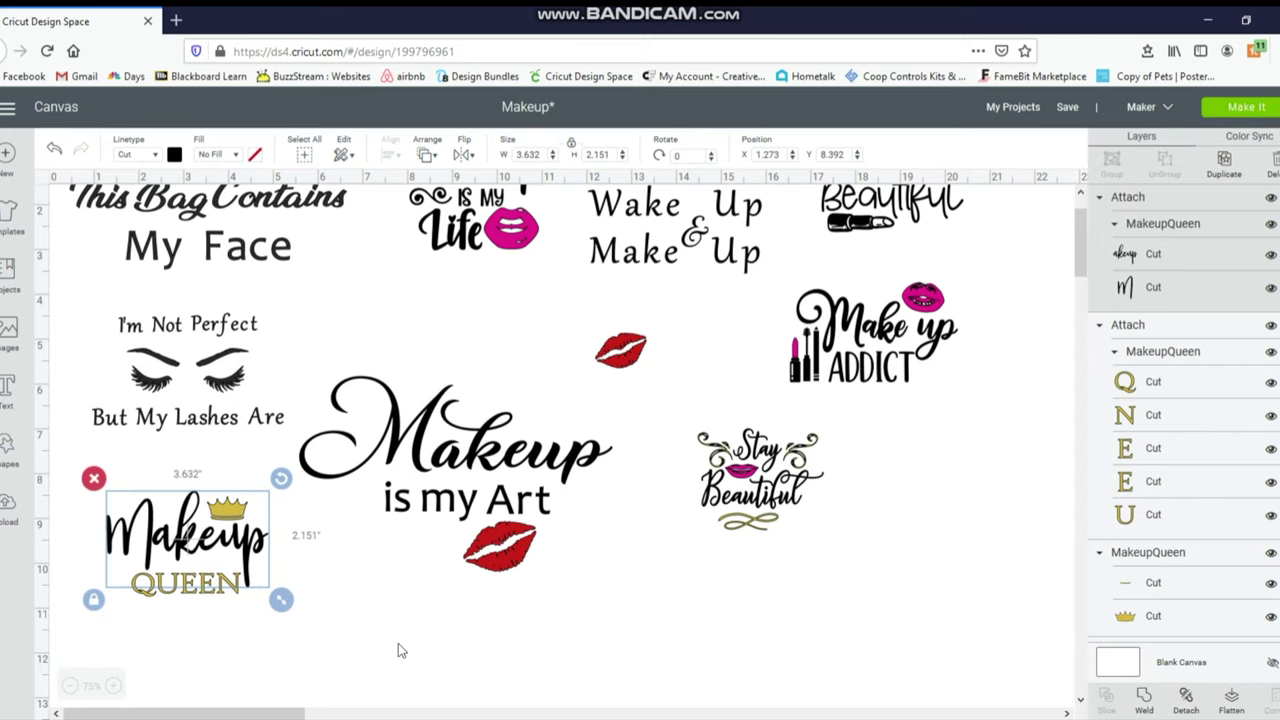
# Ungroup the Makeup Is My Life design and delete its pink lips.
pyautogui.scroll(2, 376, 638)
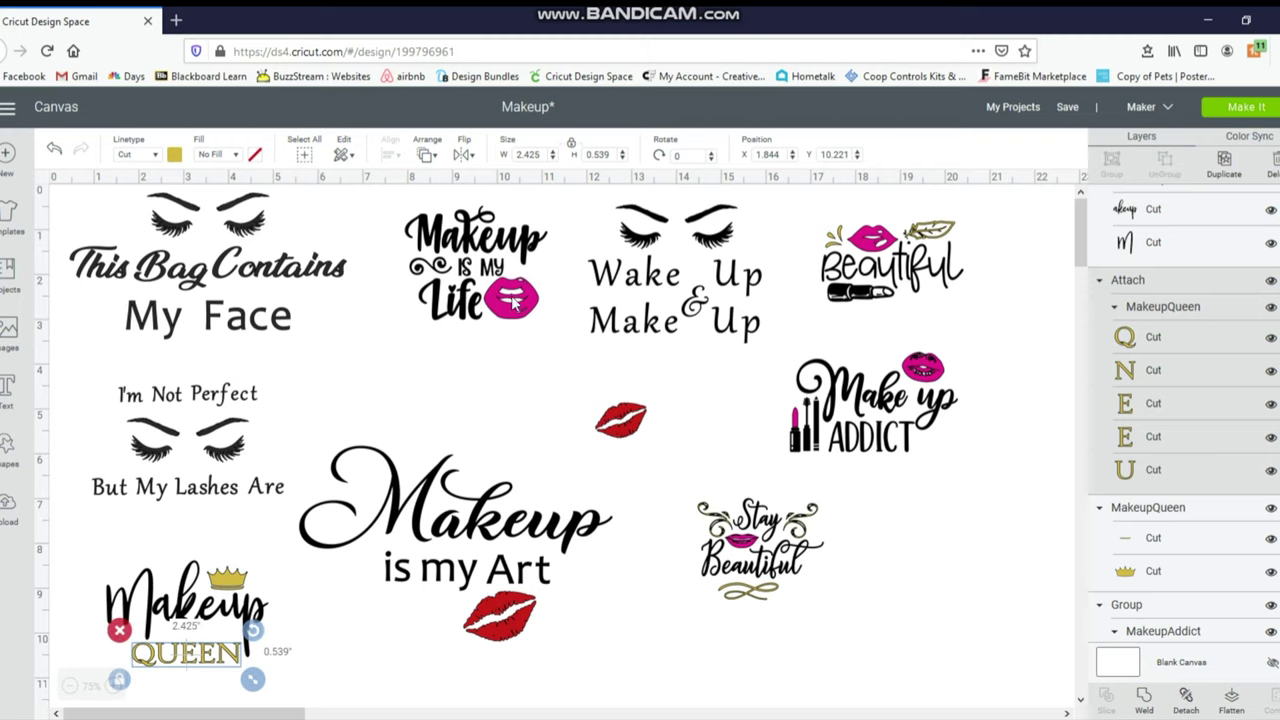
pyautogui.click(527, 300)
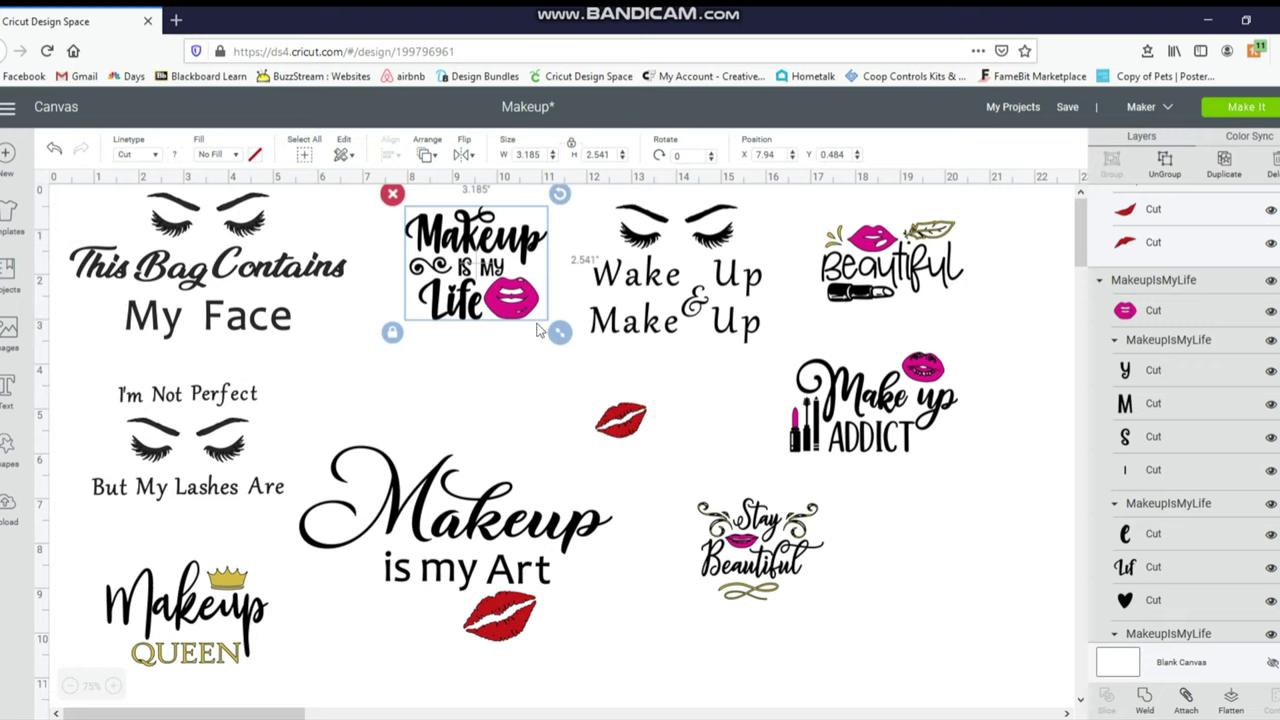
pyautogui.click(1166, 172)
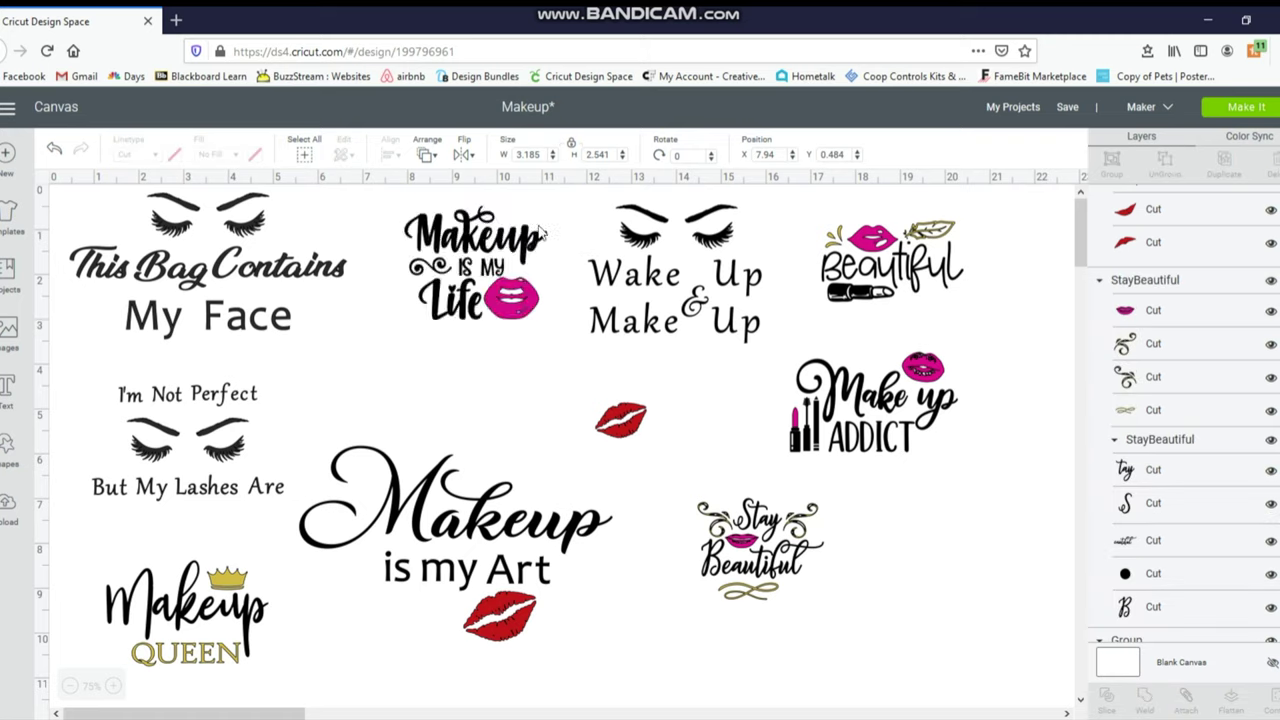
pyautogui.click(524, 298)
pyautogui.click(530, 310)
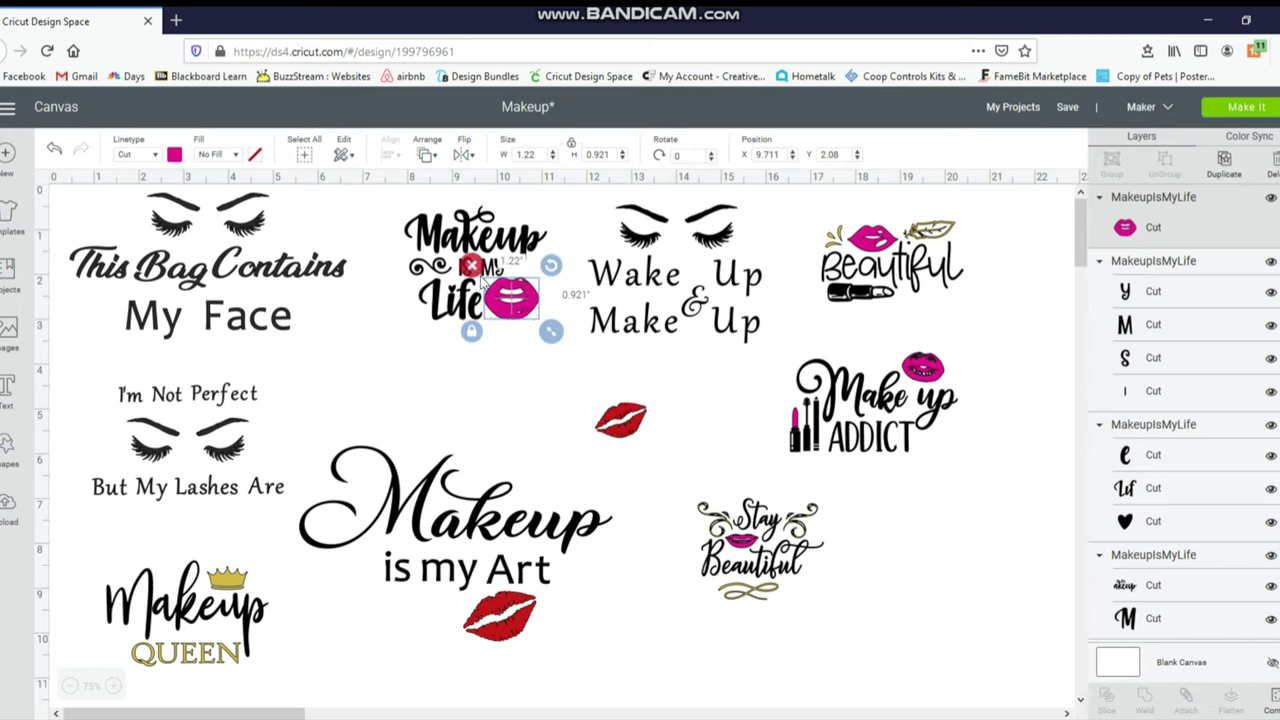
pyautogui.press('Delete')
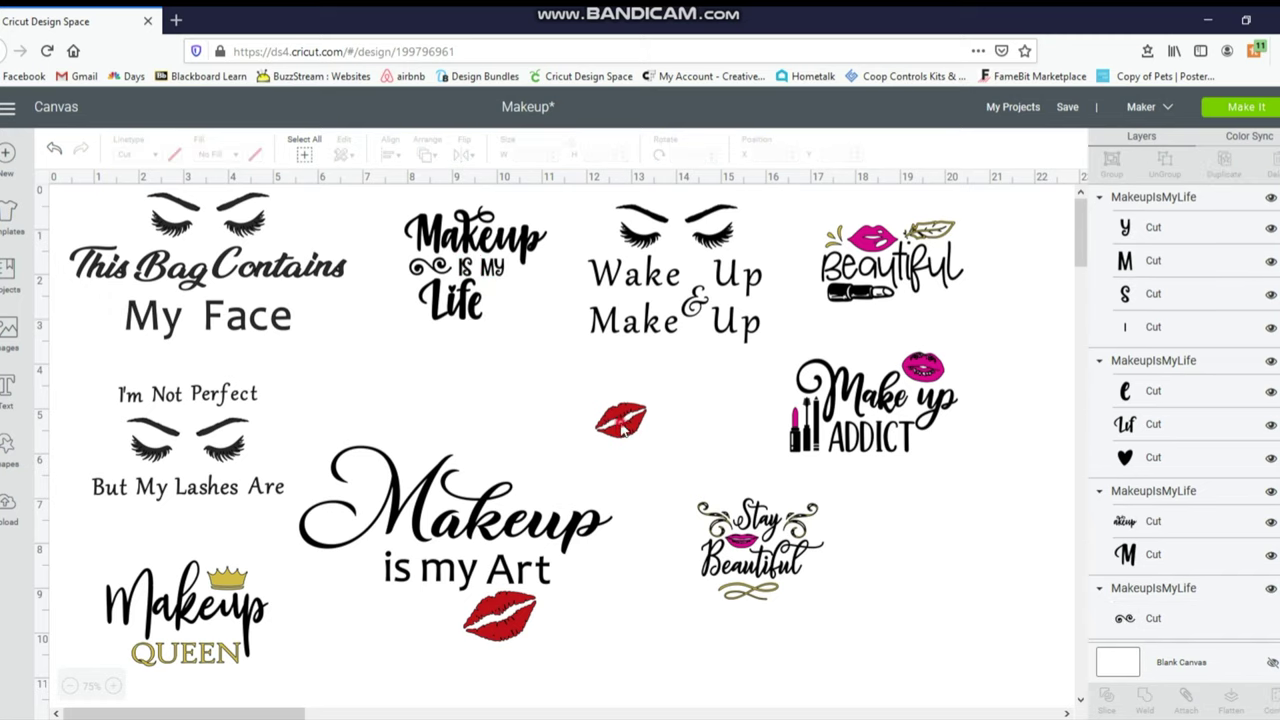
# Duplicate the loose red lips and place the copy beside the word Life, at about X 10.03, Y 2.22.
pyautogui.click(621, 422)
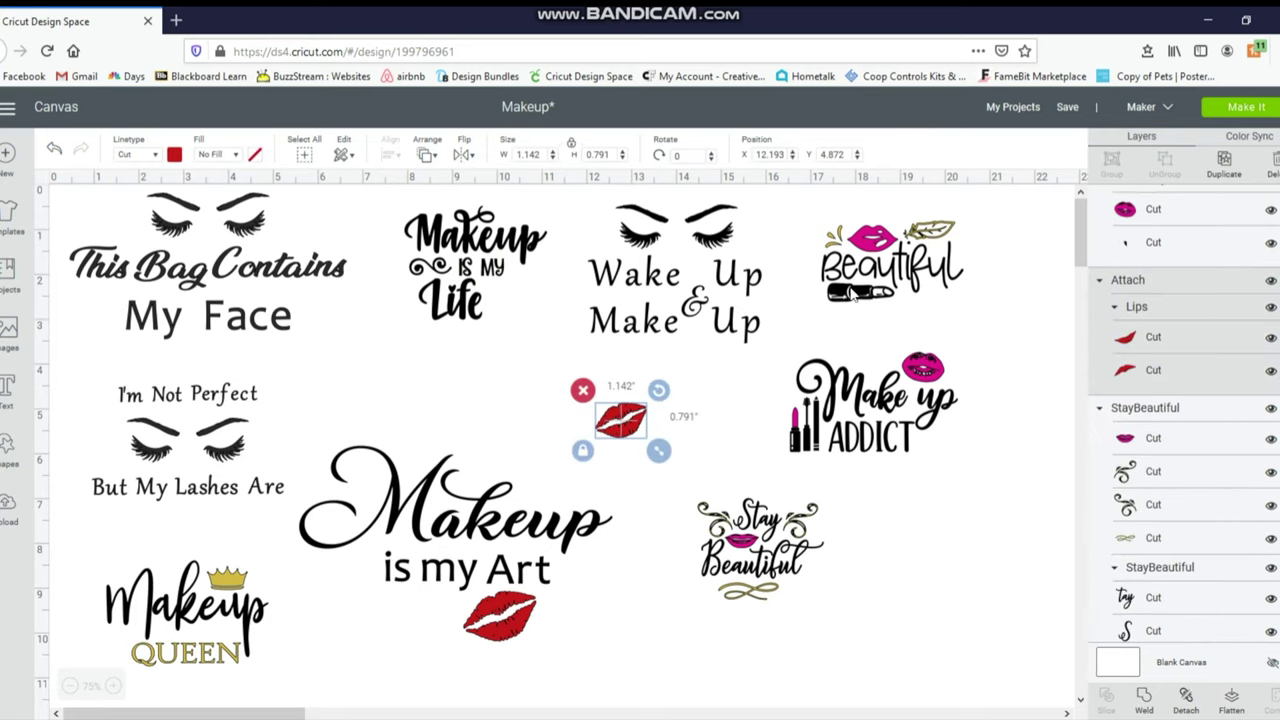
pyautogui.click(1228, 168)
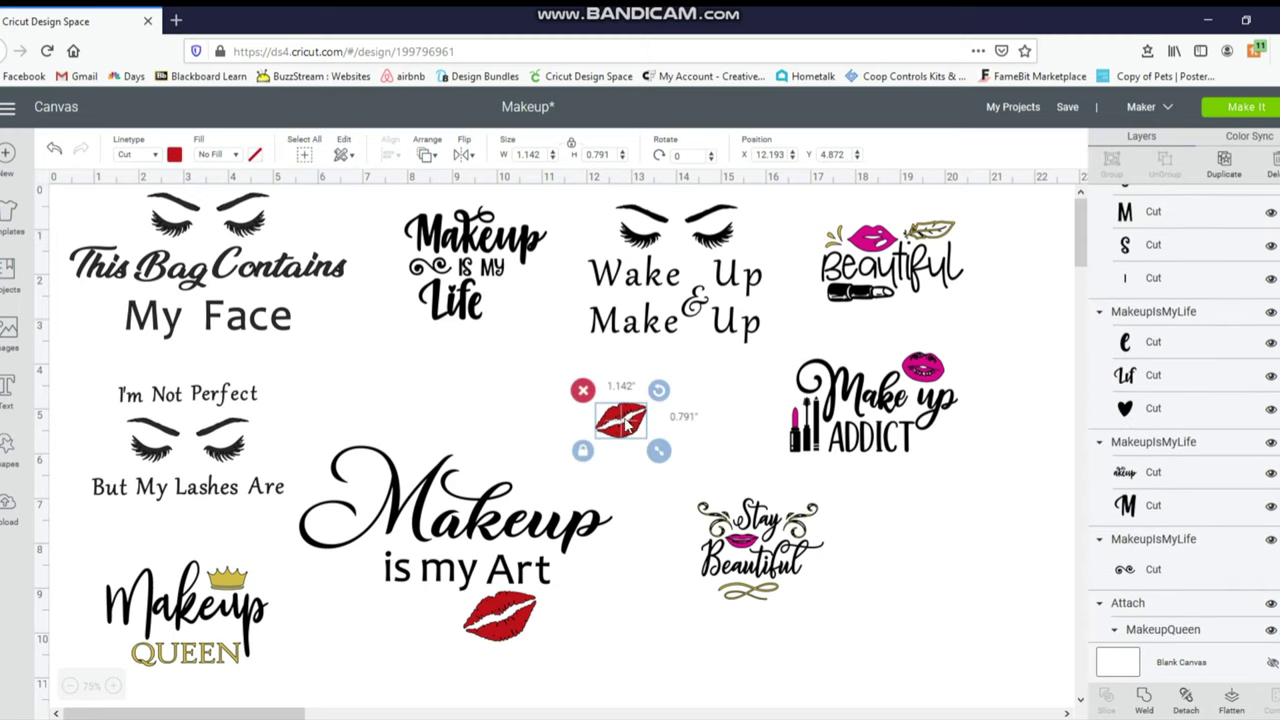
pyautogui.moveTo(645, 450); pyautogui.dragTo(510, 289)
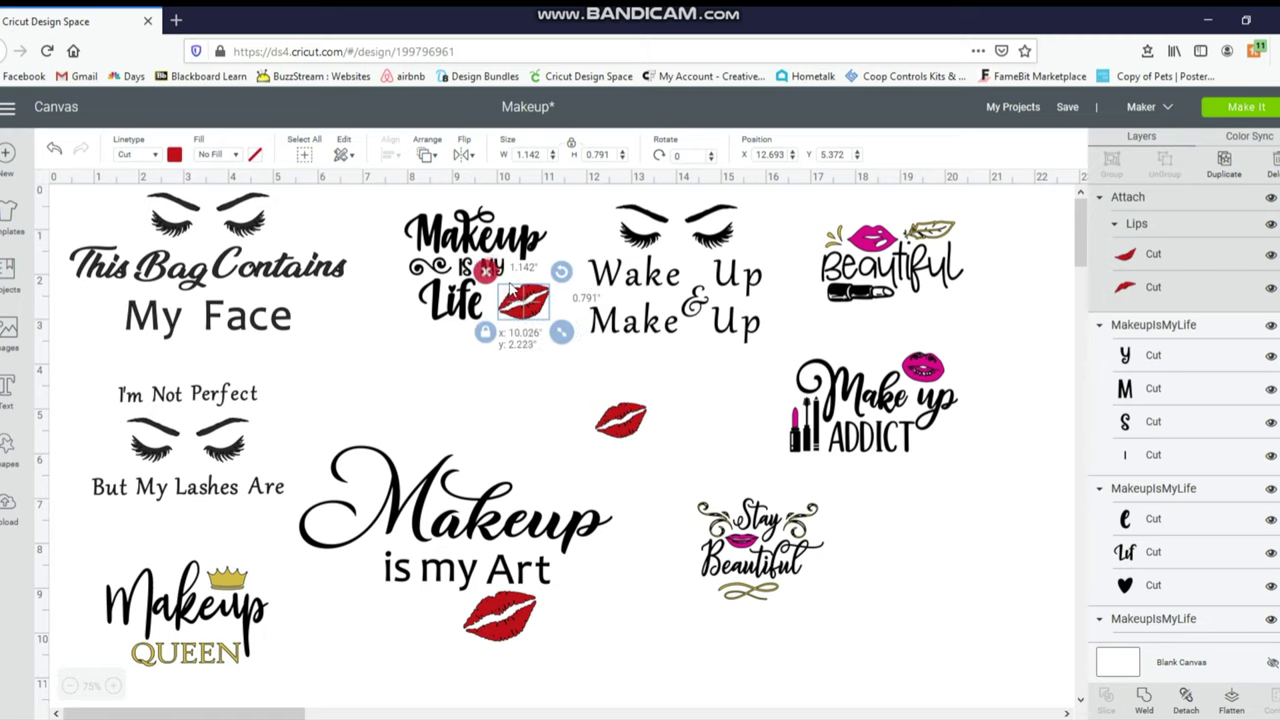
pyautogui.click(443, 371)
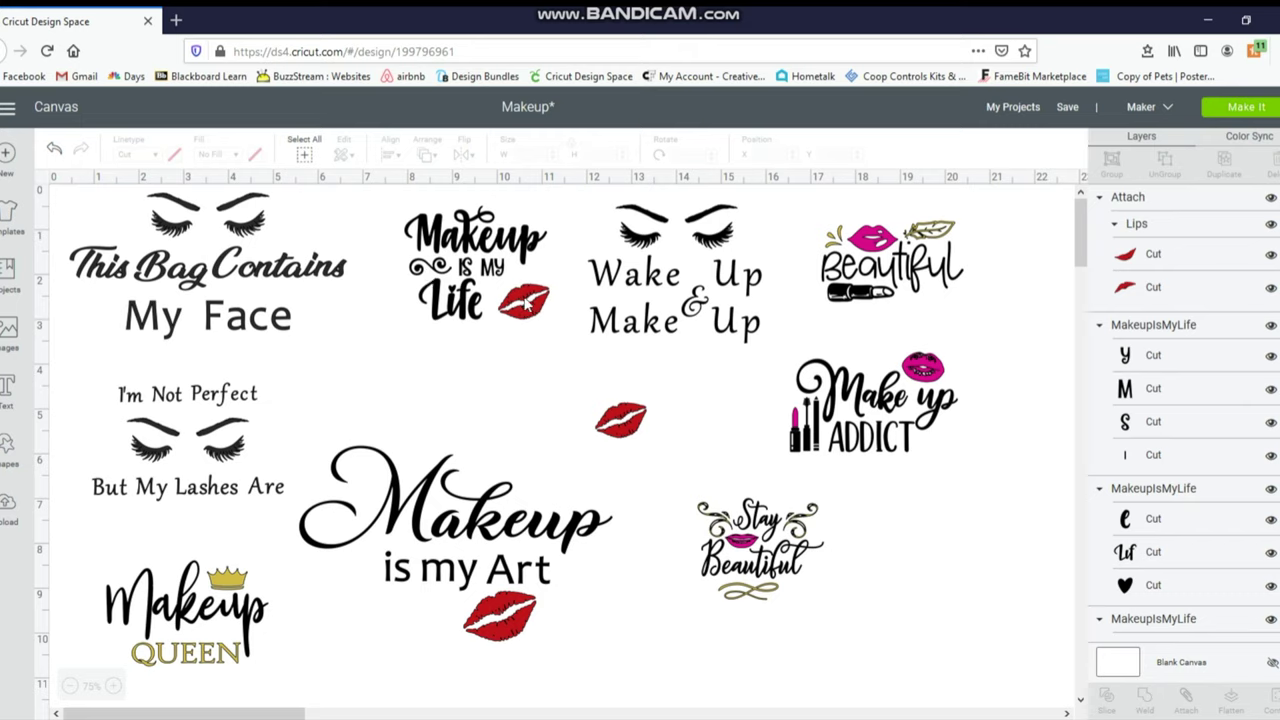
# Move the copied red lips below the Makeup Is My Life design and attach all its black lettering together.
pyautogui.moveTo(528, 310); pyautogui.dragTo(530, 414)
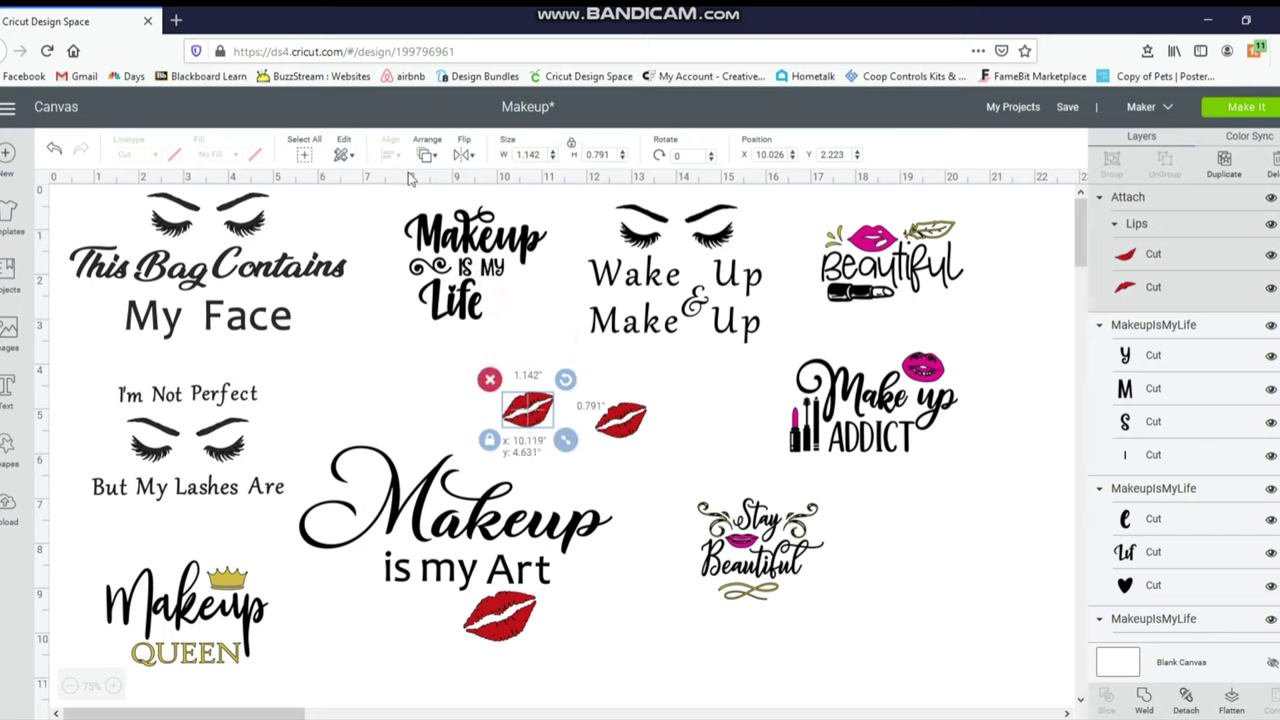
pyautogui.click(510, 317)
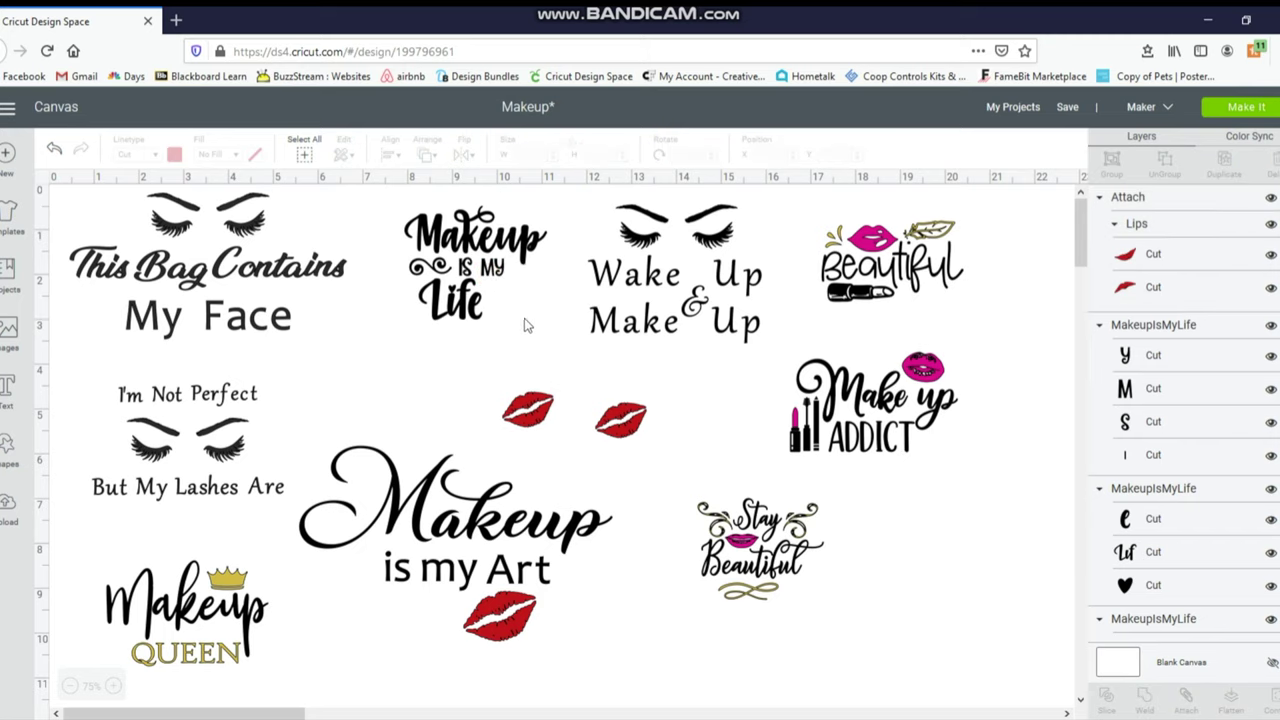
pyautogui.hotkey('ctrl', 'z')
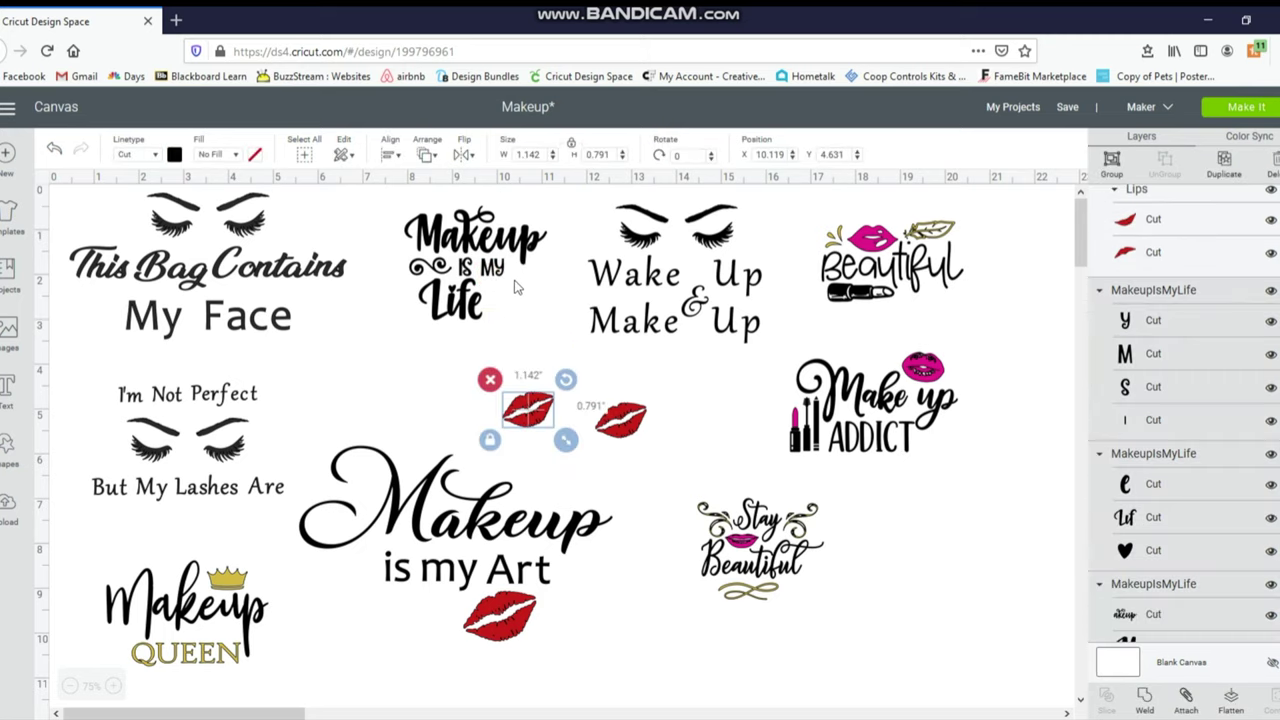
pyautogui.click(514, 288)
pyautogui.click(1188, 702)
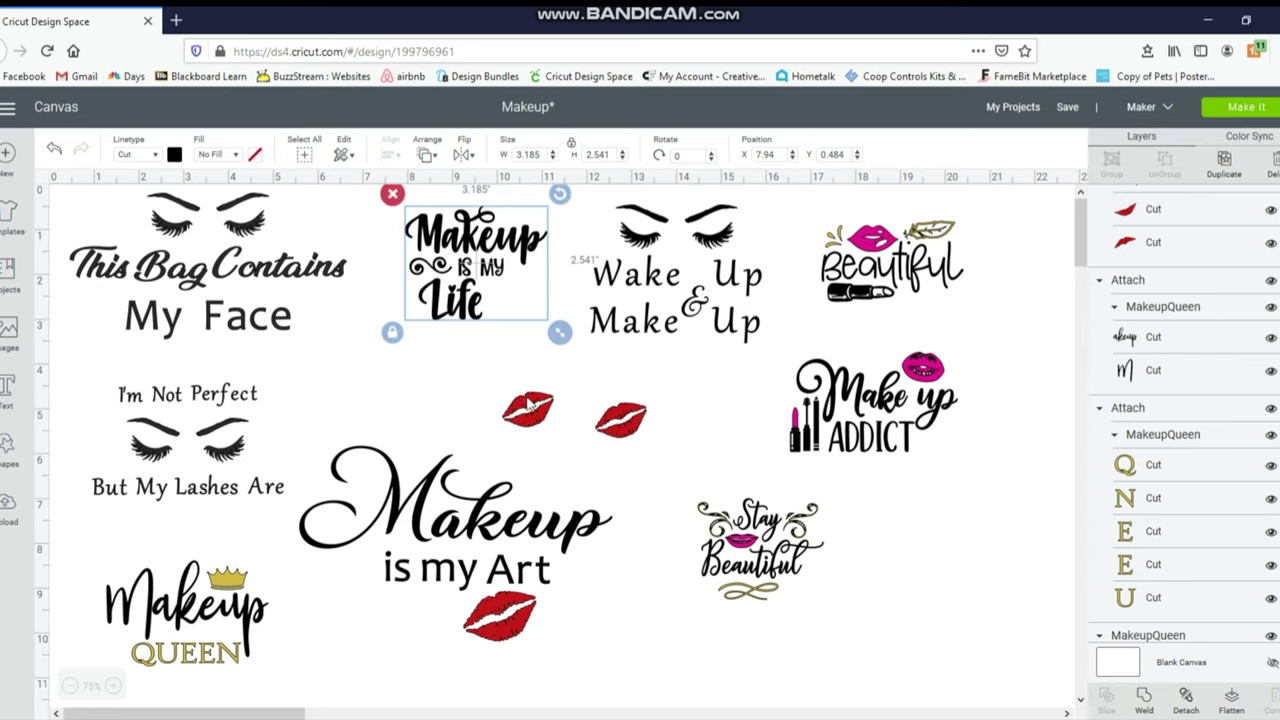
# Move the copied red lips back beside the word Life, at about X 9.8, Y 2.11.
pyautogui.click(527, 405)
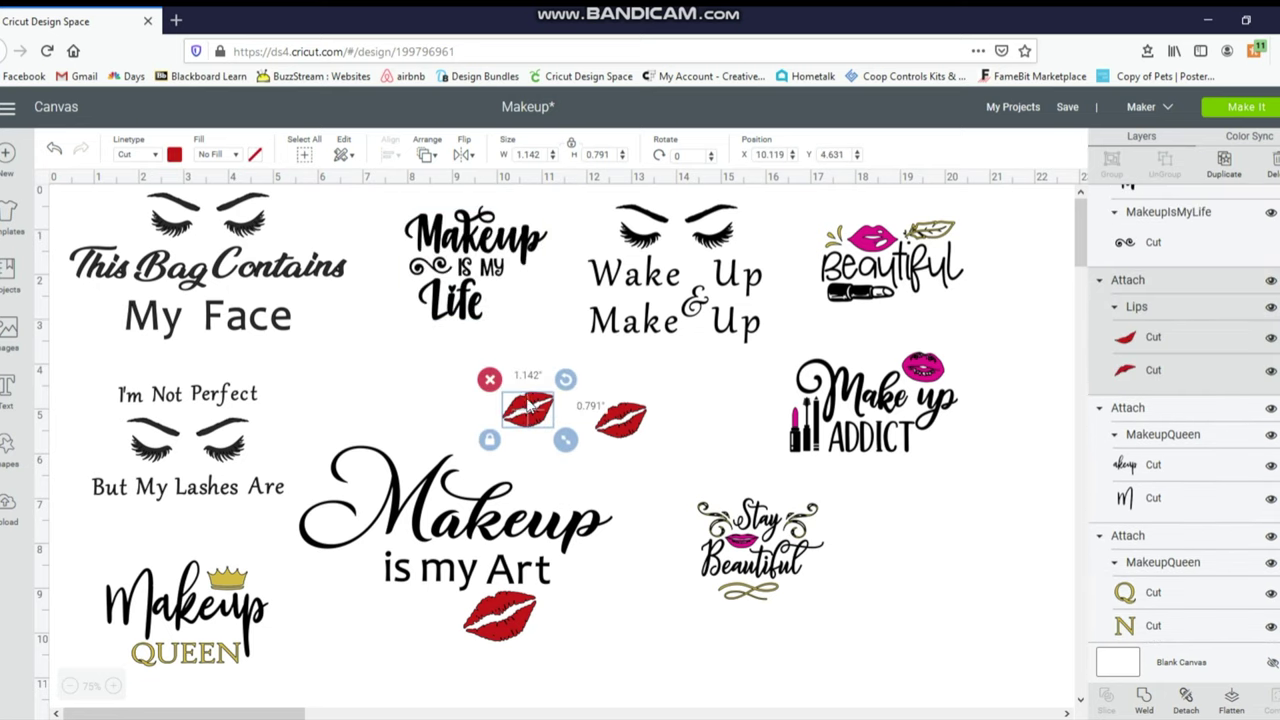
pyautogui.moveTo(527, 408); pyautogui.dragTo(516, 320)
pyautogui.click(512, 300)
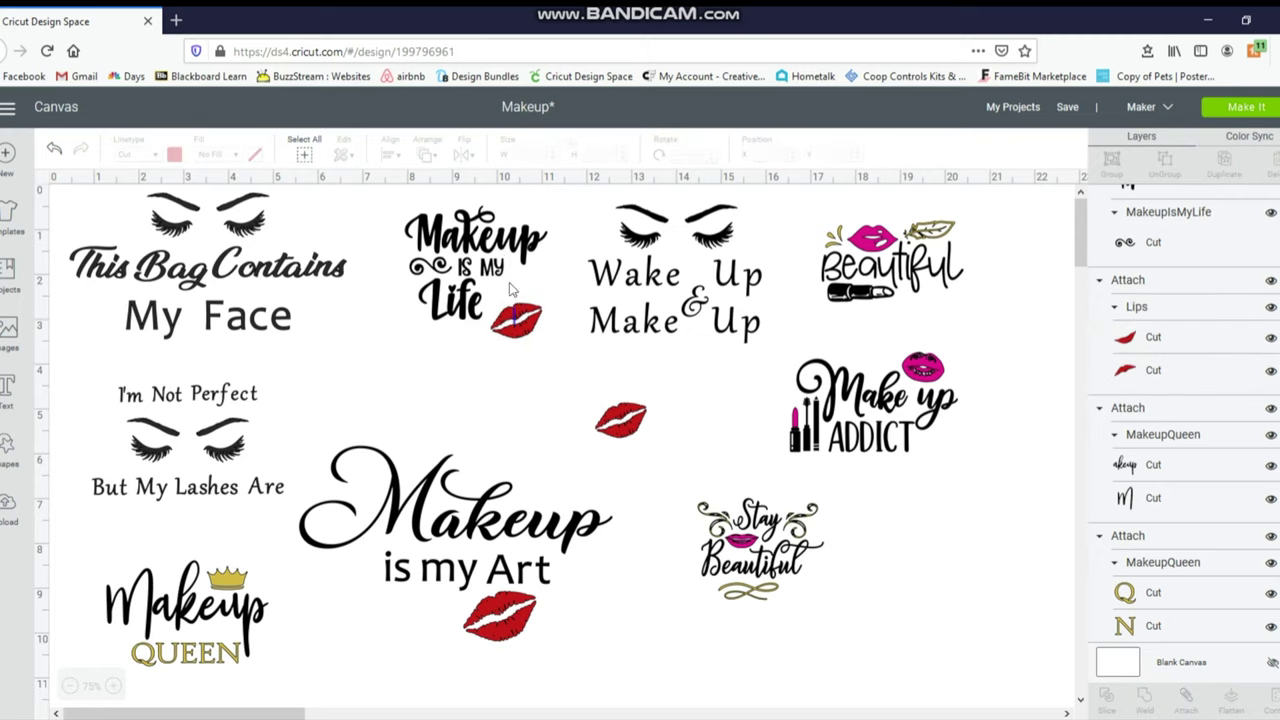
pyautogui.click(516, 316)
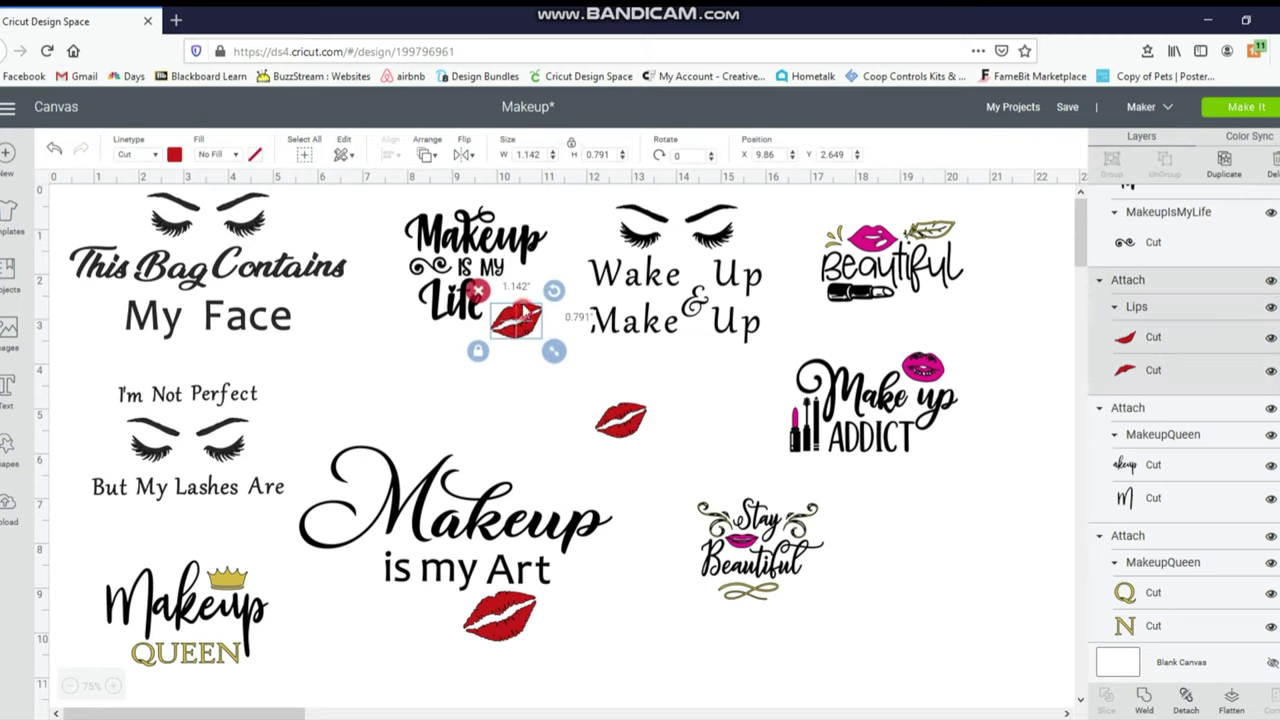
pyautogui.moveTo(520, 288); pyautogui.dragTo(519, 262)
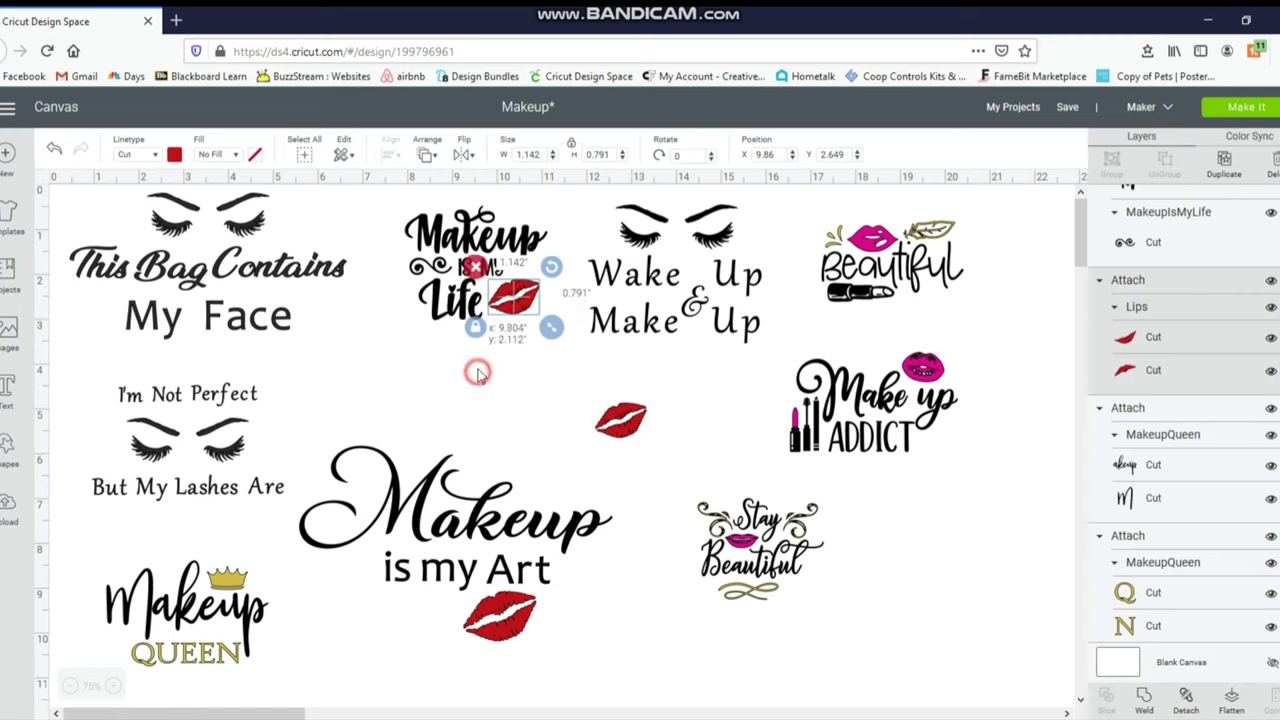
pyautogui.click(447, 325)
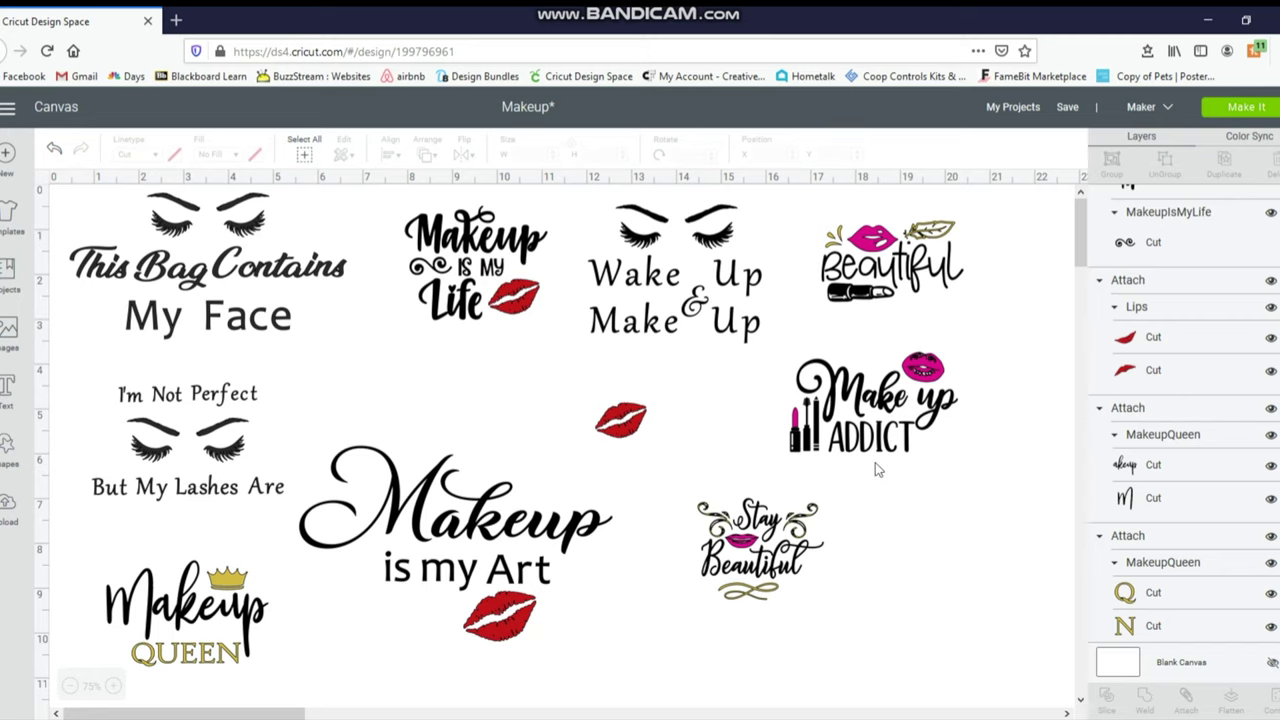
# Ungroup the Make Up Addict design and delete the pink lips above its lettering.
pyautogui.click(930, 380)
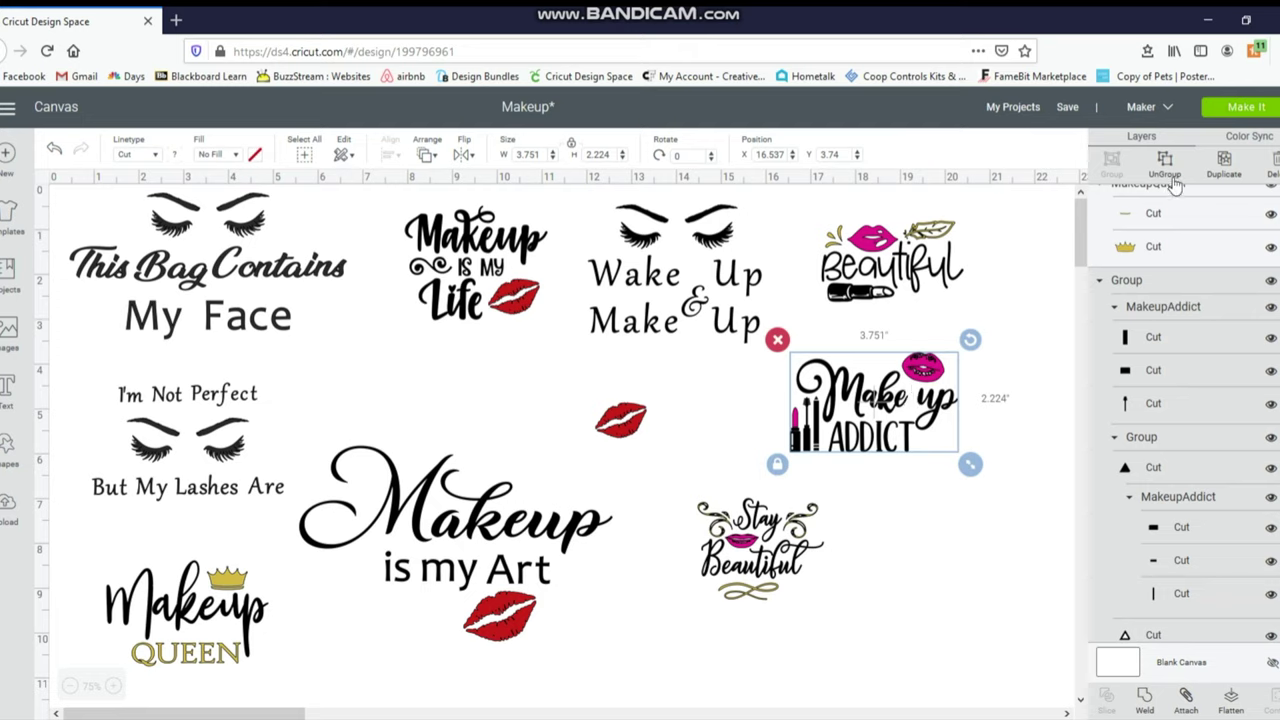
pyautogui.press('Delete')
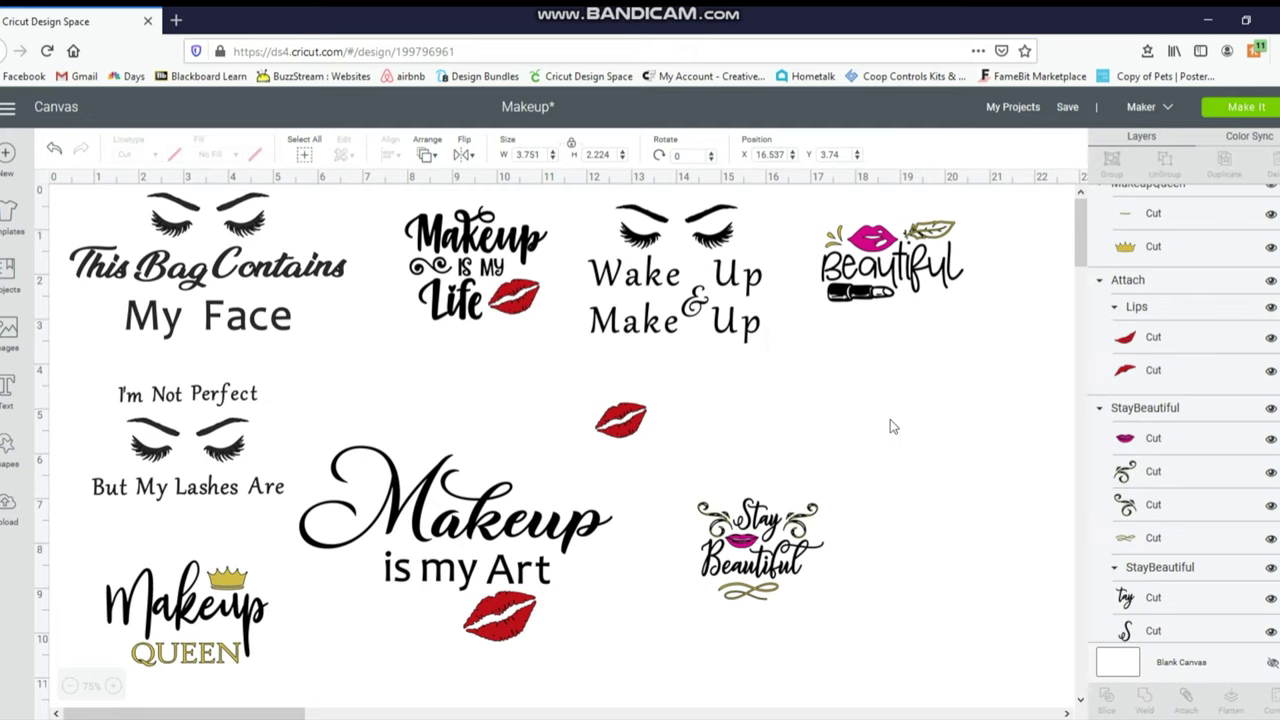
pyautogui.hotkey('ctrl', 'z')
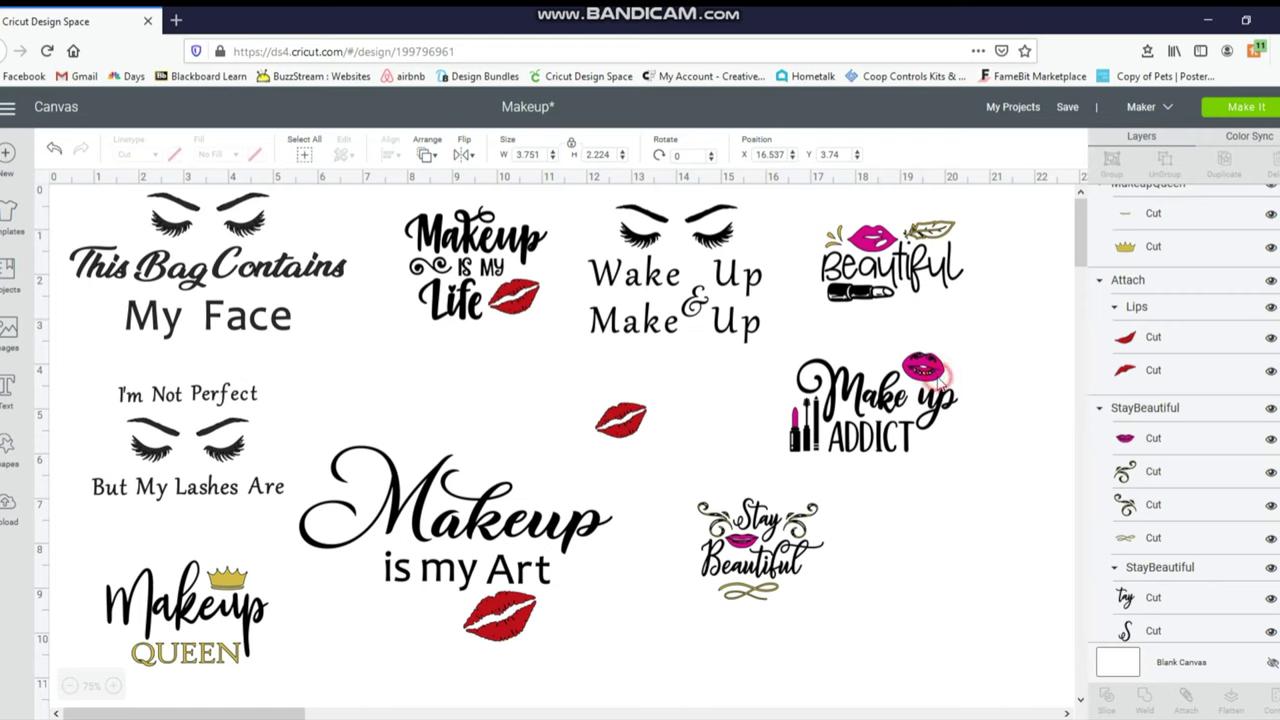
pyautogui.click(928, 372)
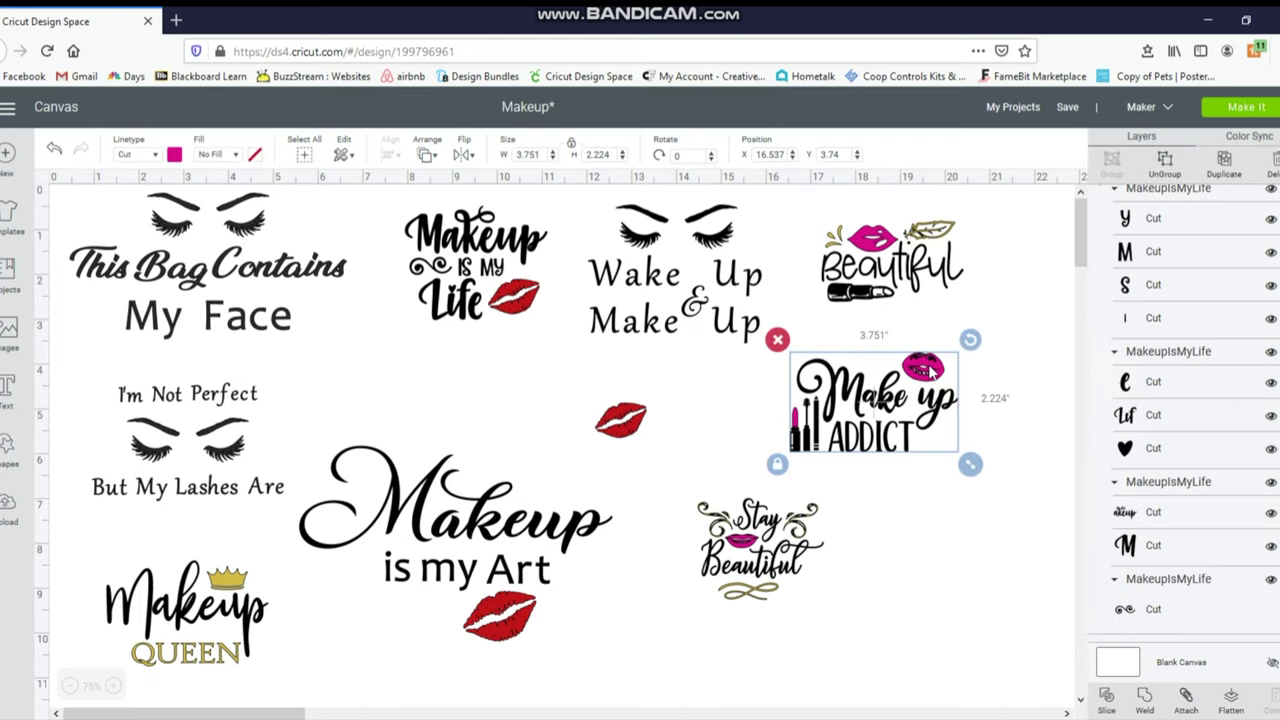
pyautogui.click(928, 372)
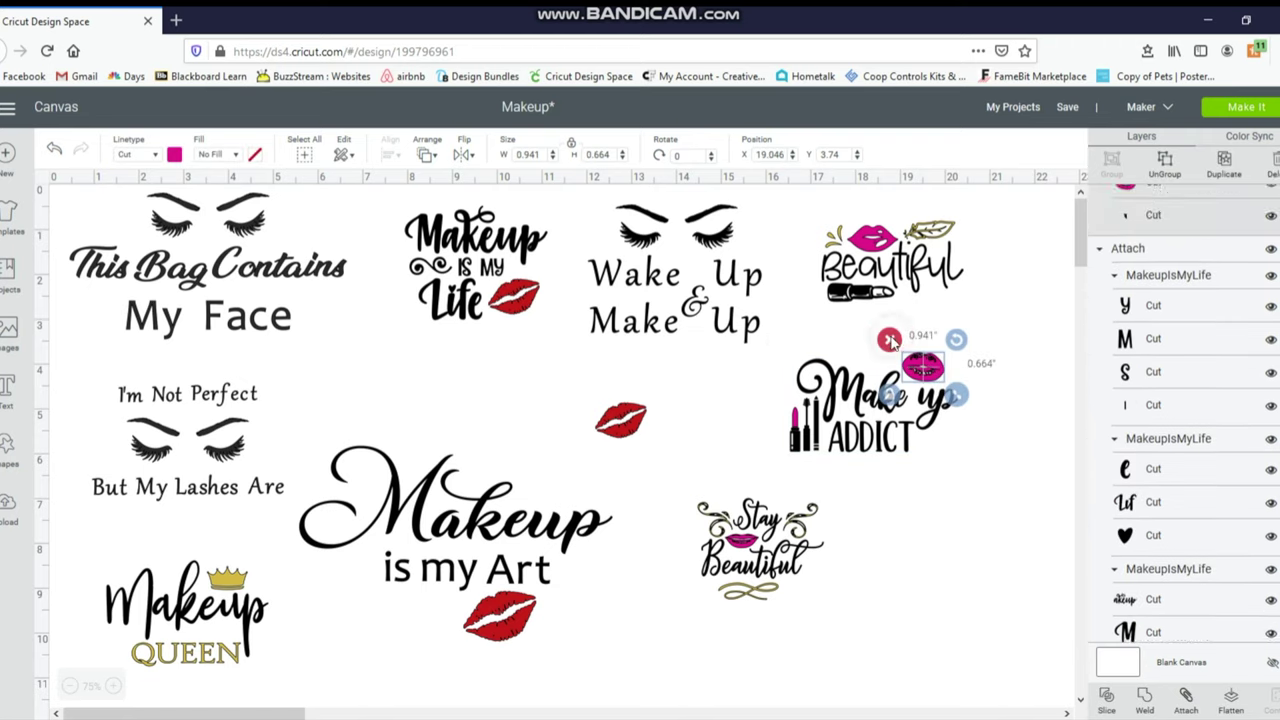
pyautogui.click(889, 341)
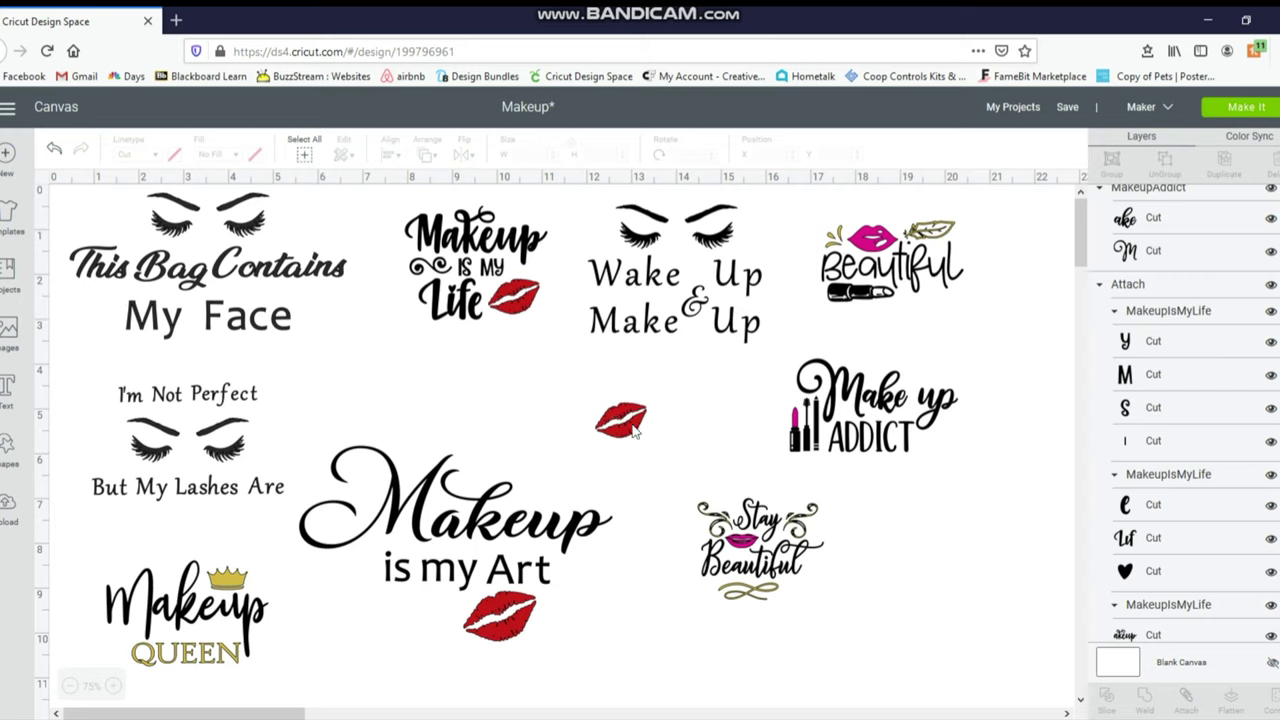
# Duplicate the loose red lips and place the copy above the word up in Make Up Addict, at about X 19.34, Y 3.65.
pyautogui.click(643, 420)
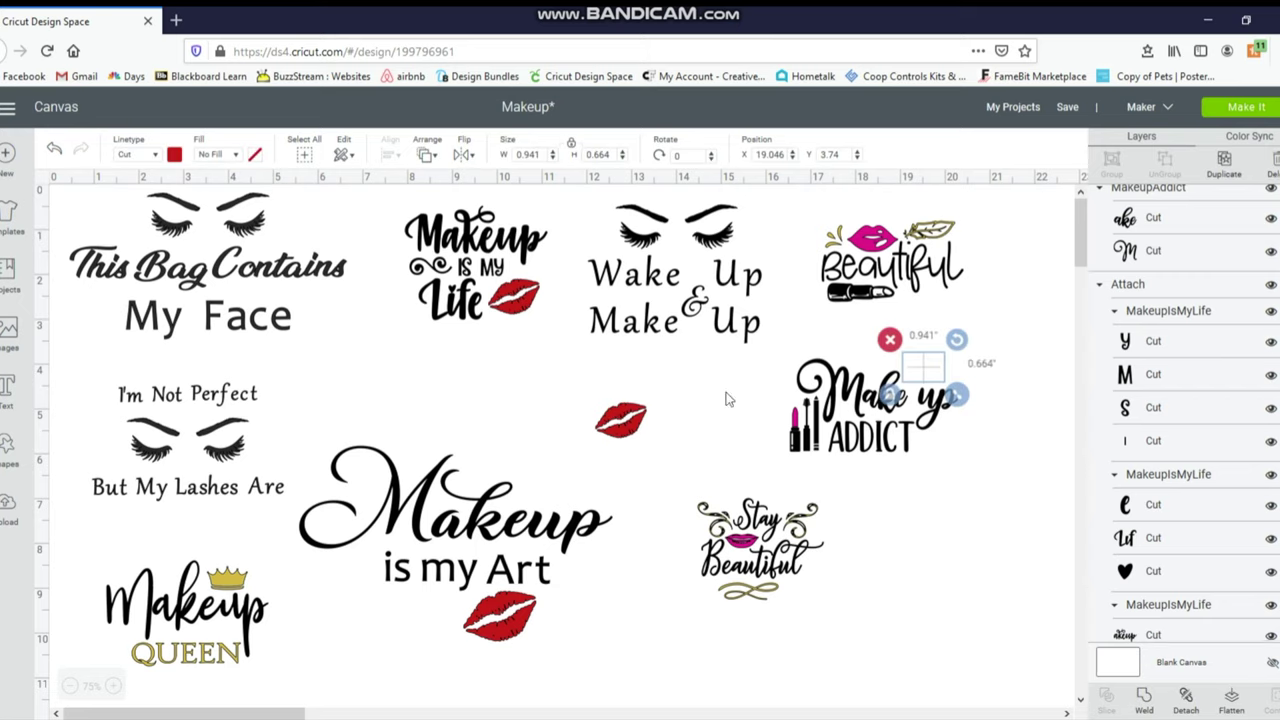
pyautogui.click(763, 386)
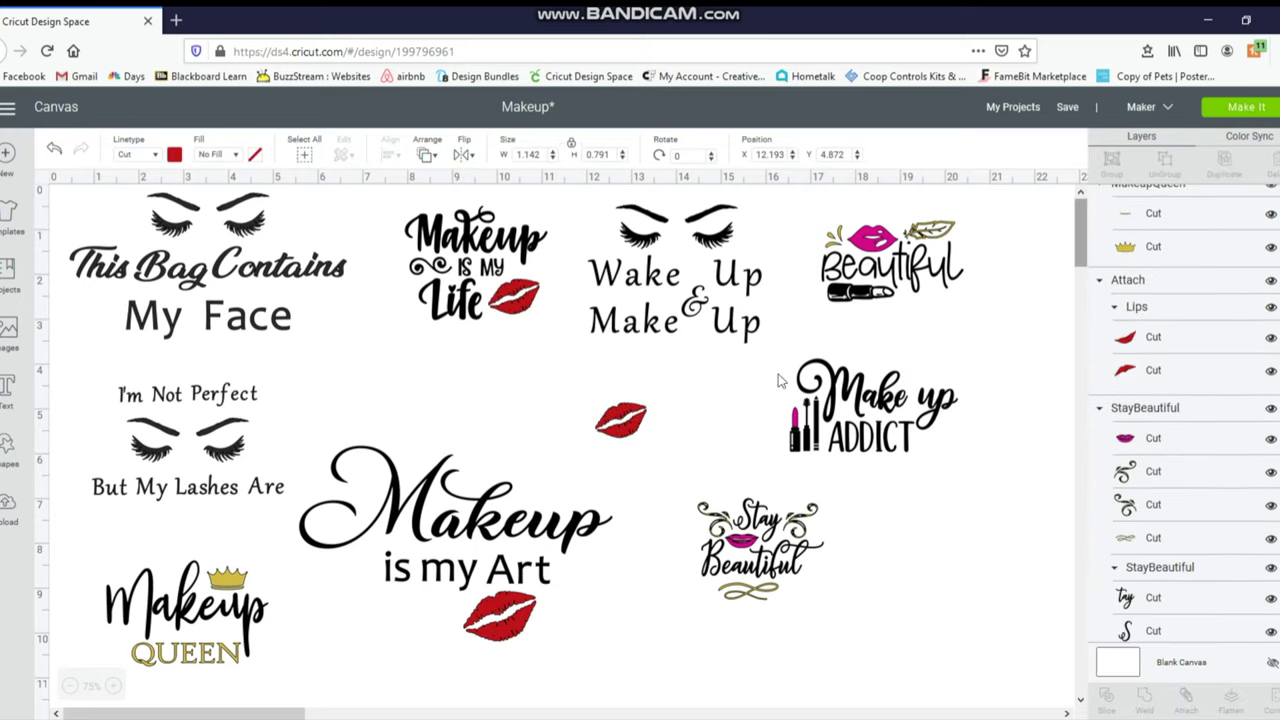
pyautogui.click(640, 425)
pyautogui.hotkey('ctrl', 'd')
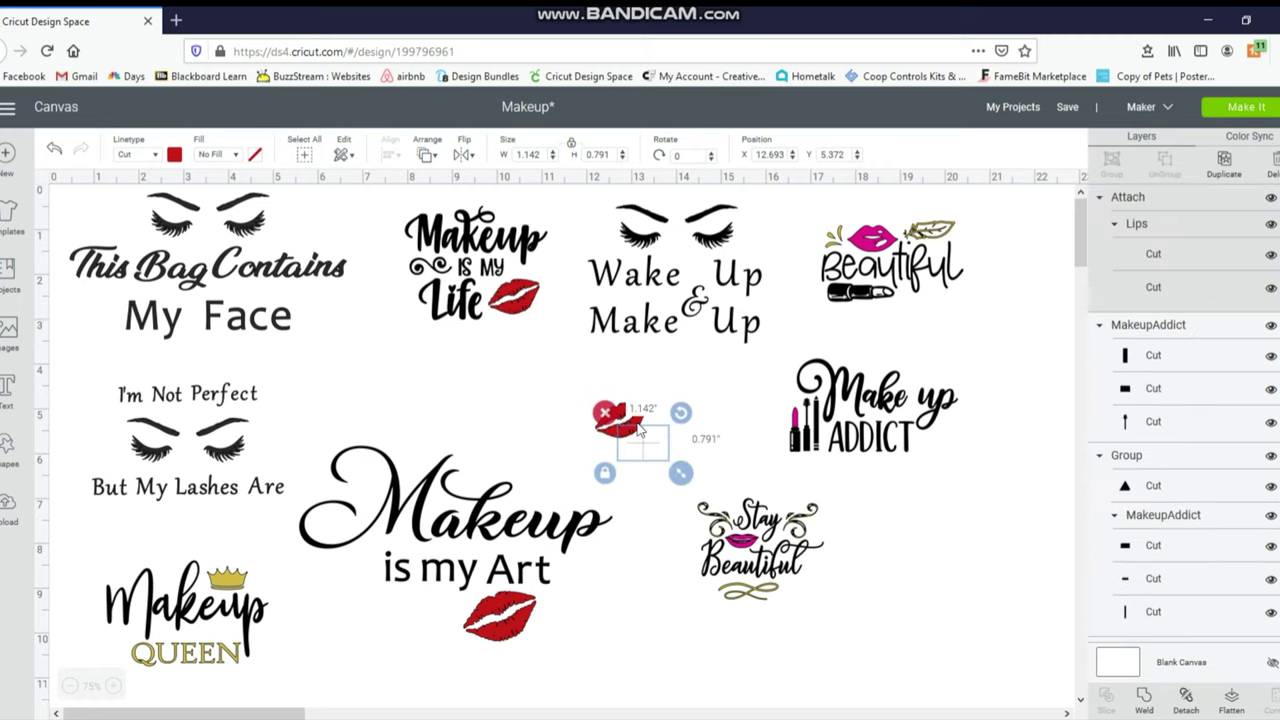
pyautogui.moveTo(643, 440); pyautogui.dragTo(1007, 323)
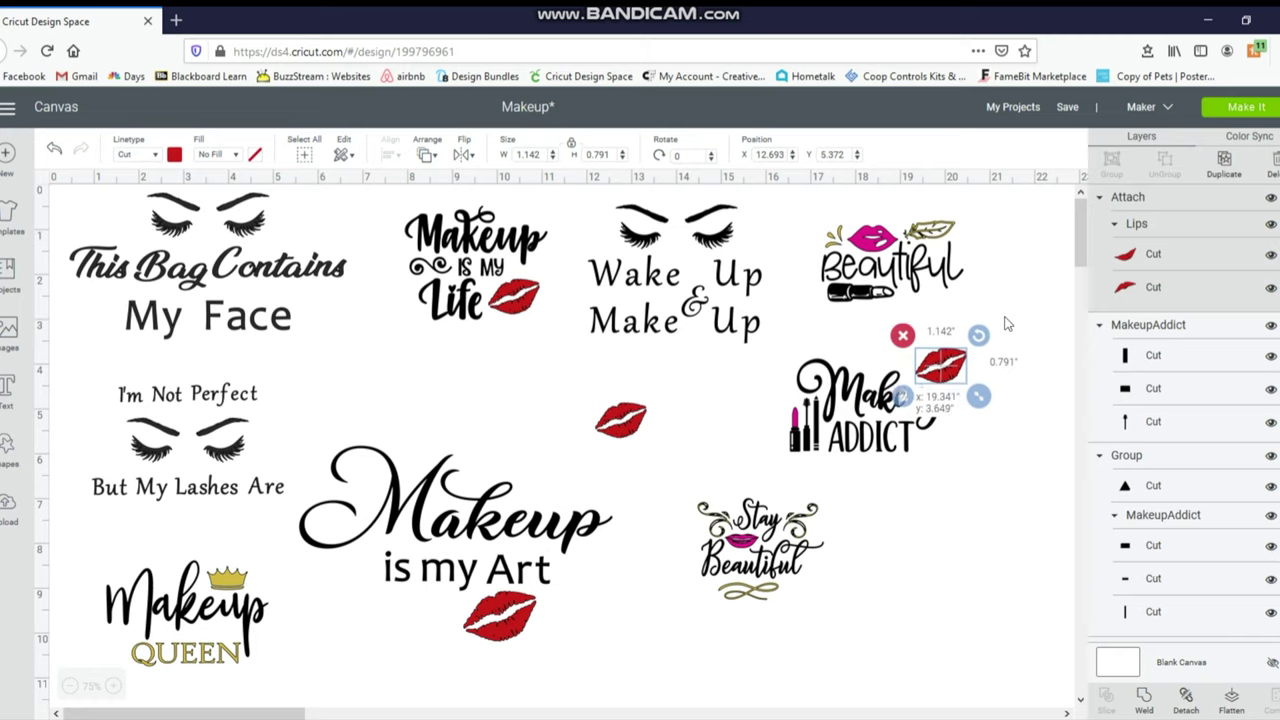
pyautogui.click(897, 503)
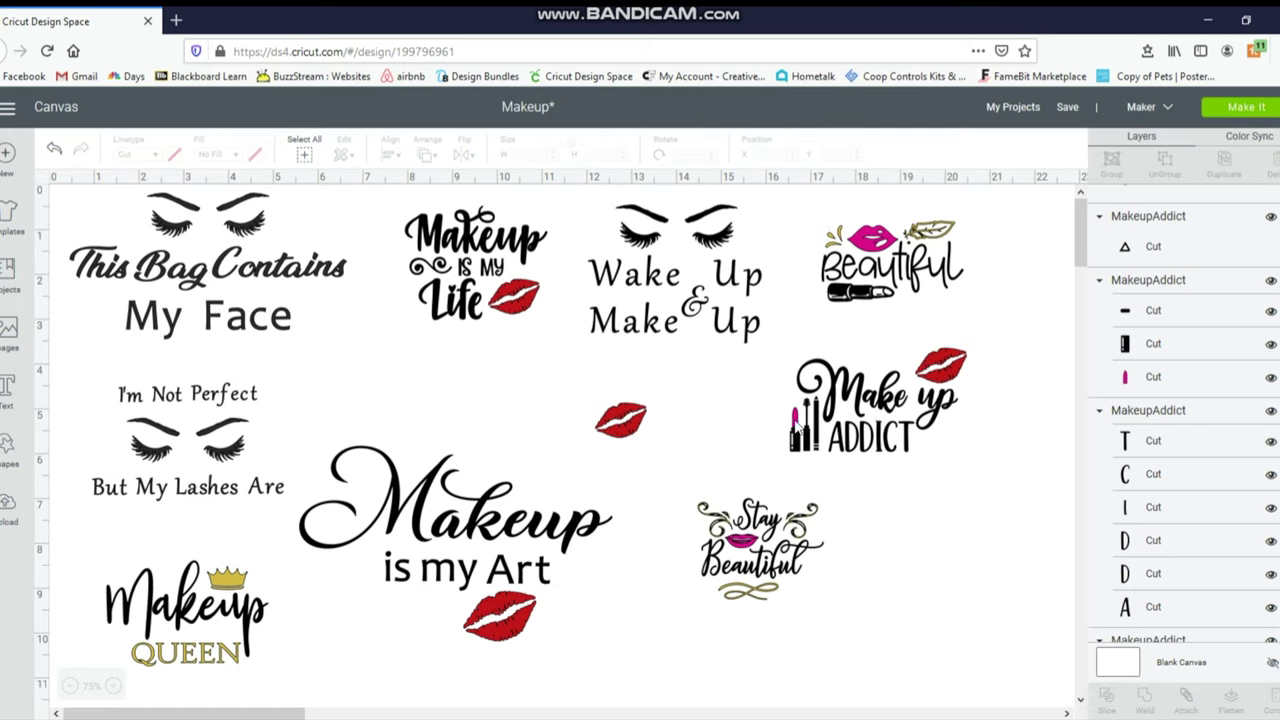
# Ungroup the lipstick in the Make Up Addict design and recolor its pink tip red.
pyautogui.click(796, 424)
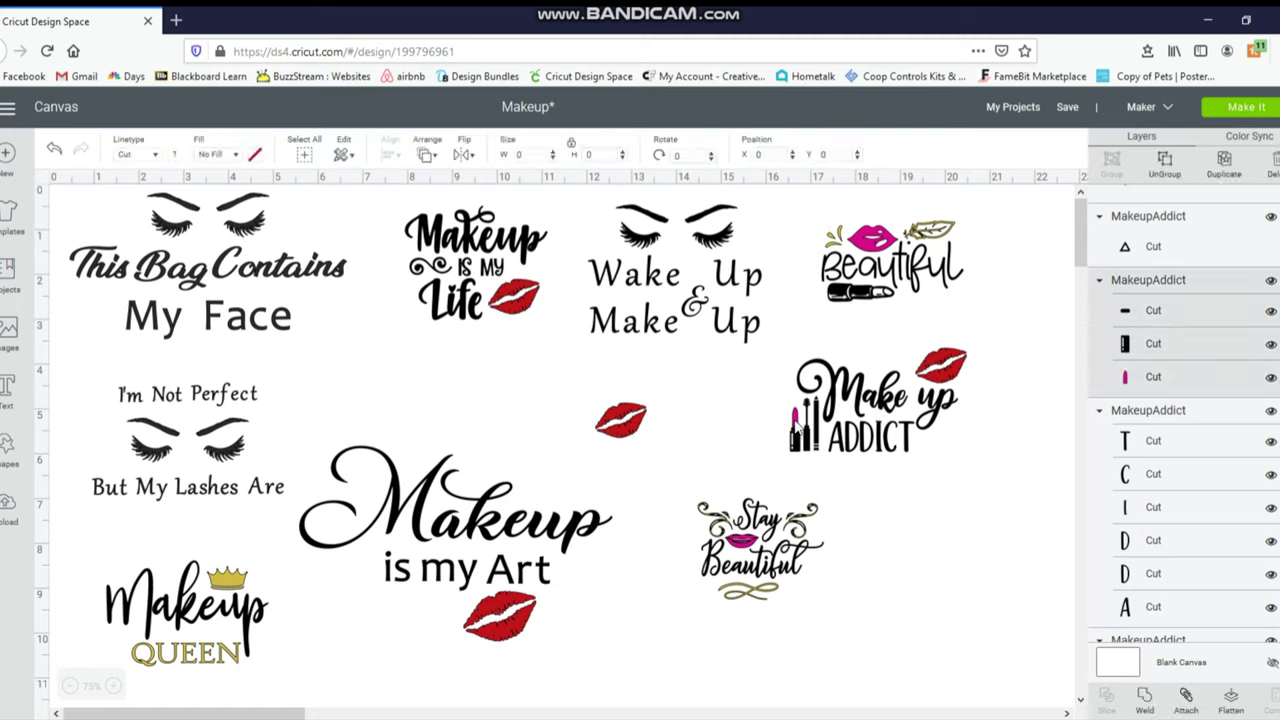
pyautogui.click(796, 424)
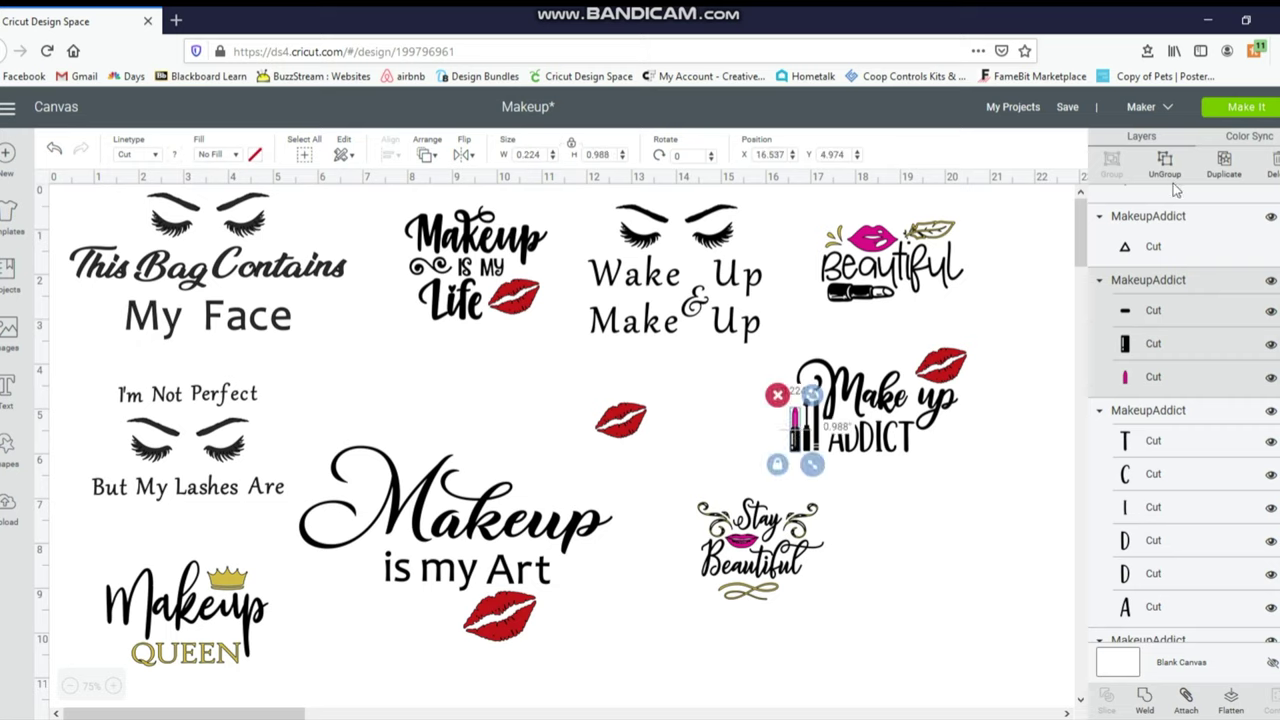
pyautogui.click(1168, 172)
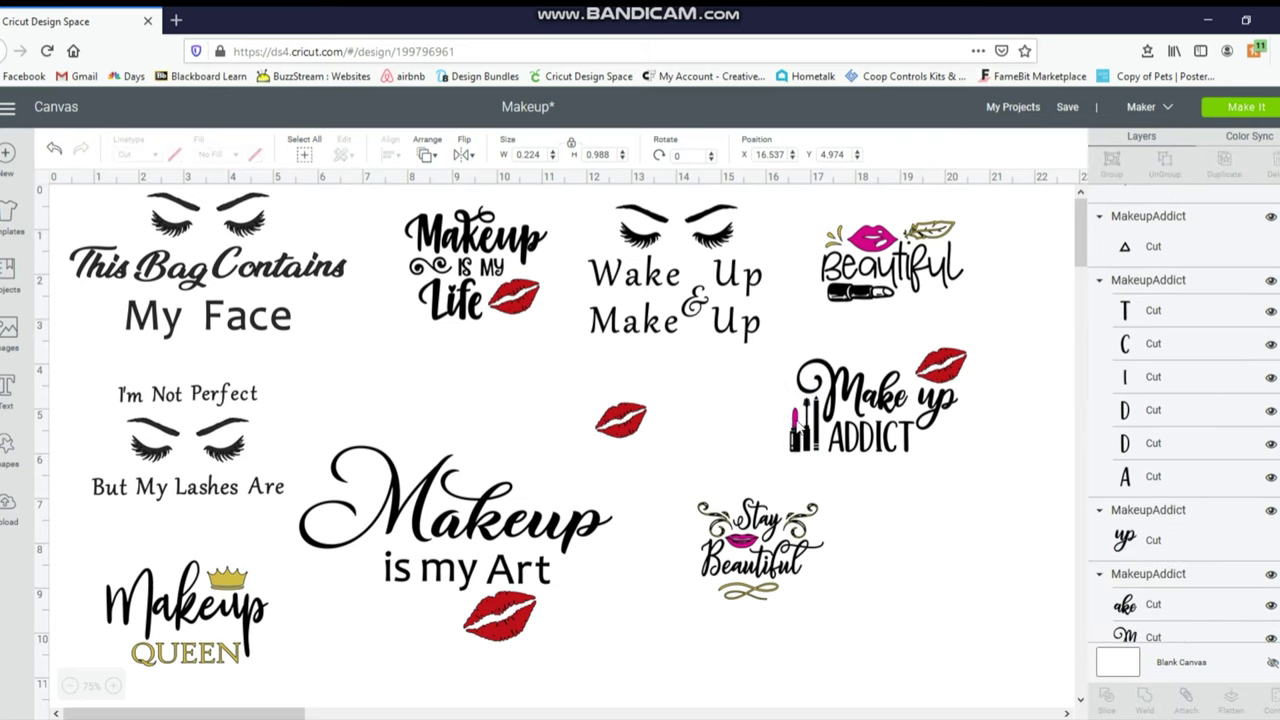
pyautogui.click(800, 450)
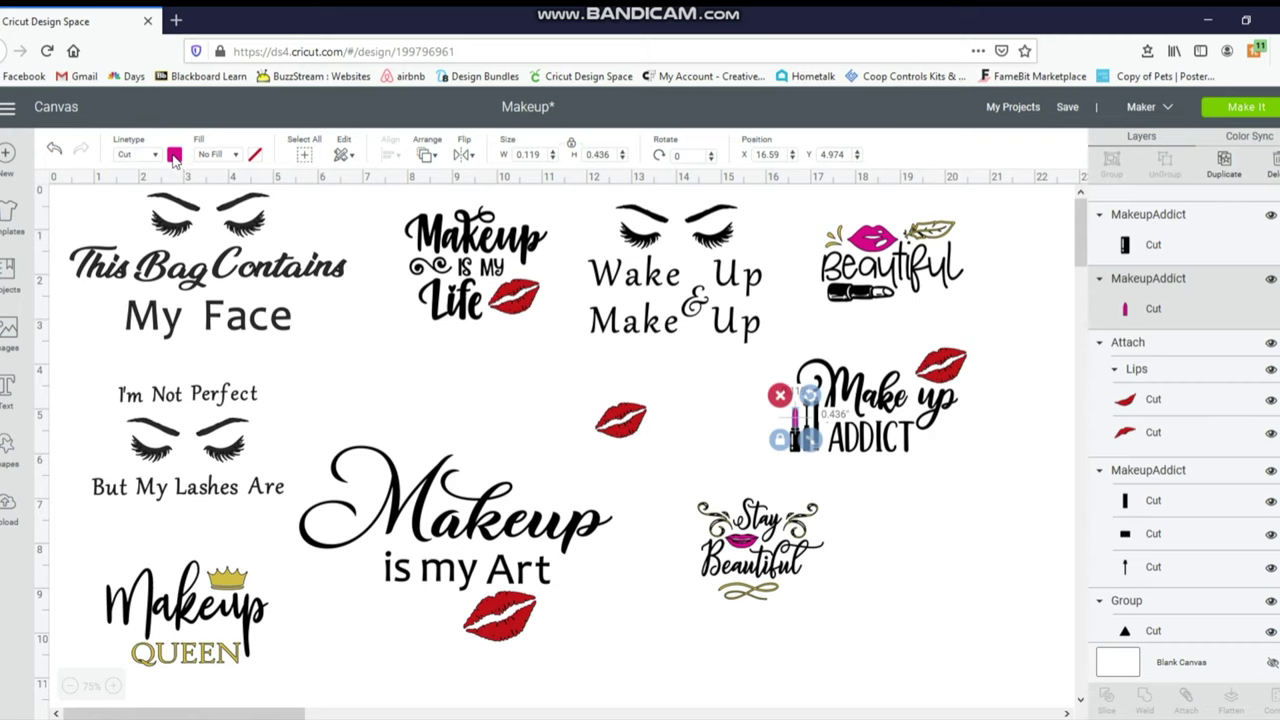
pyautogui.click(174, 158)
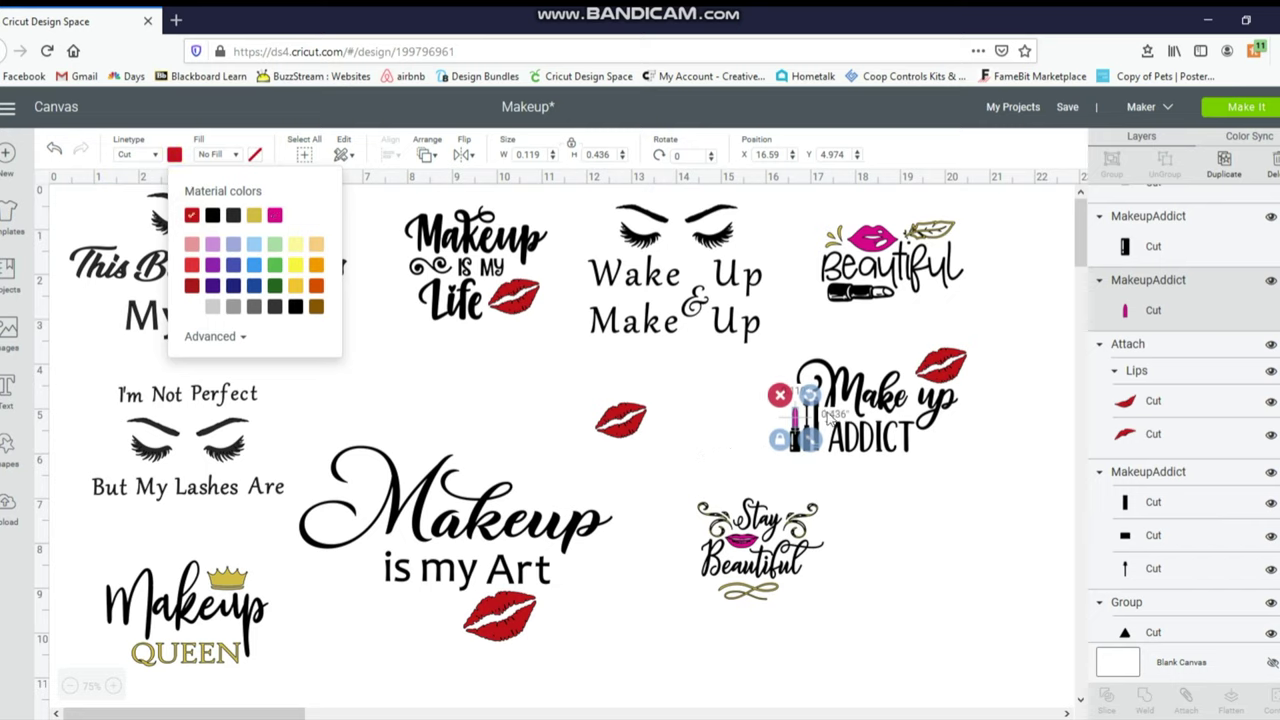
pyautogui.click(895, 470)
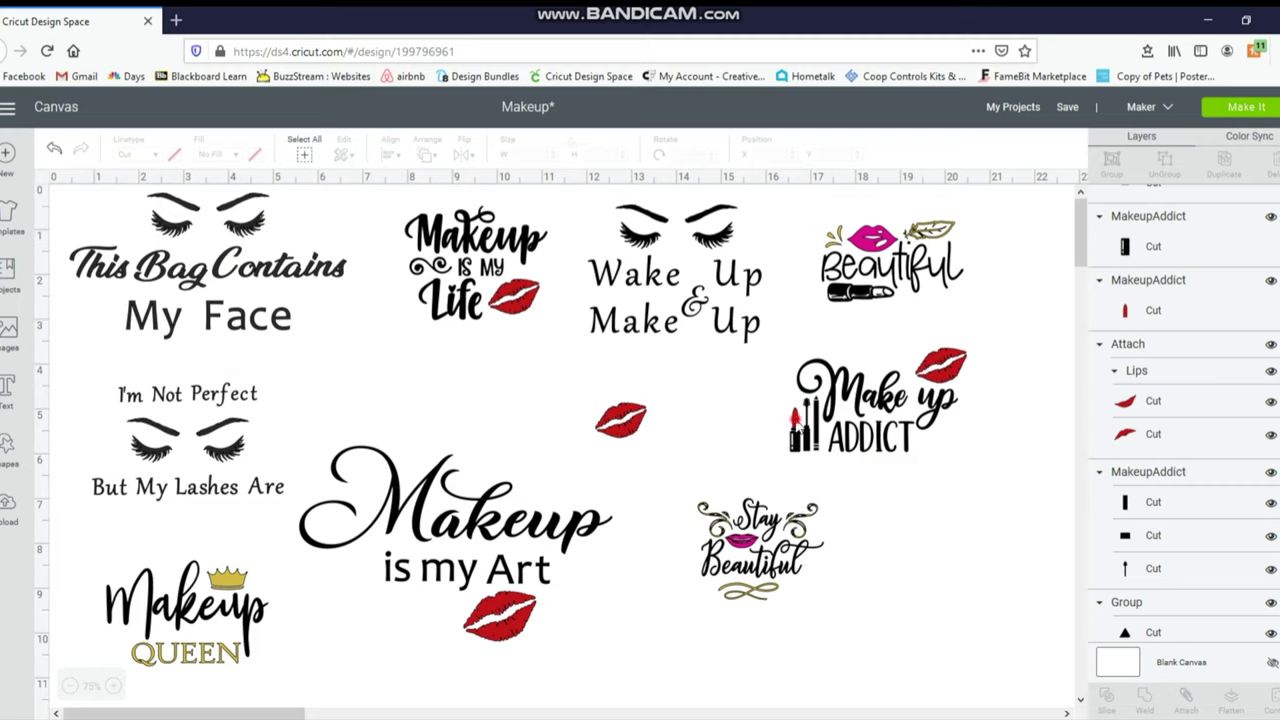
# Move the red lipstick tip and red lips clear of the Make Up Addict design and attach all its black pieces together.
pyautogui.click(799, 426)
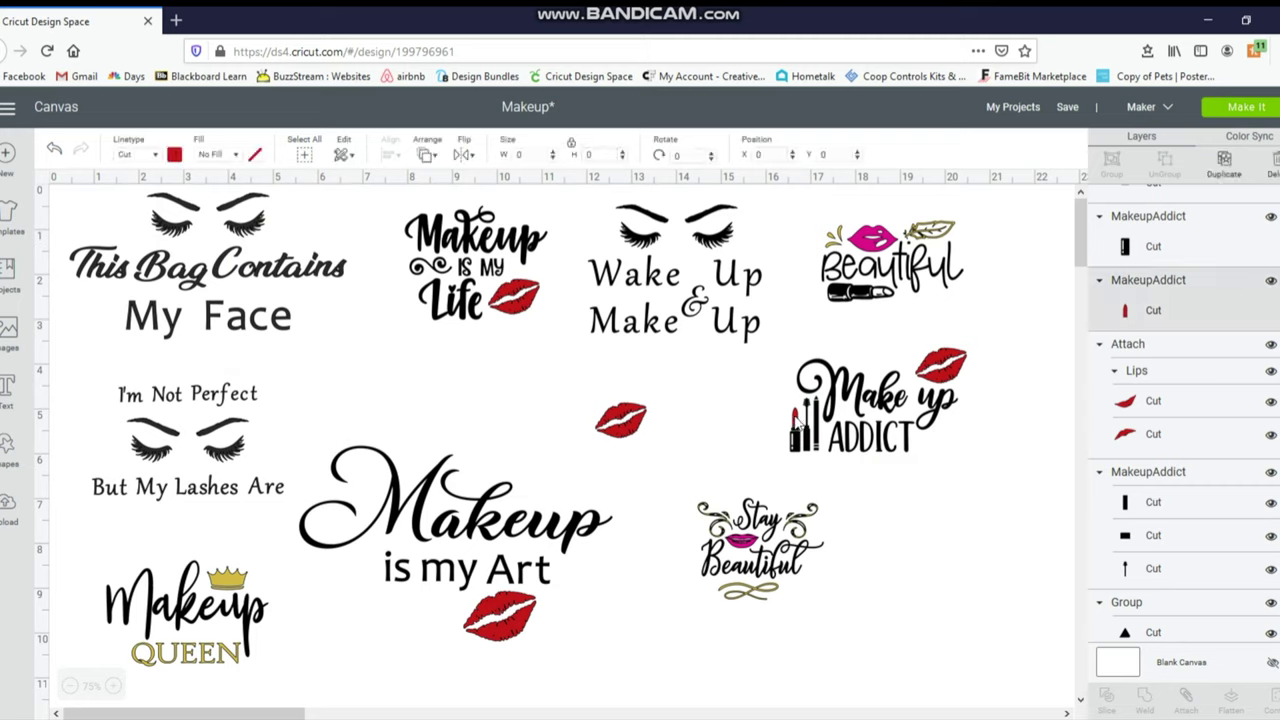
pyautogui.moveTo(799, 426); pyautogui.dragTo(705, 400)
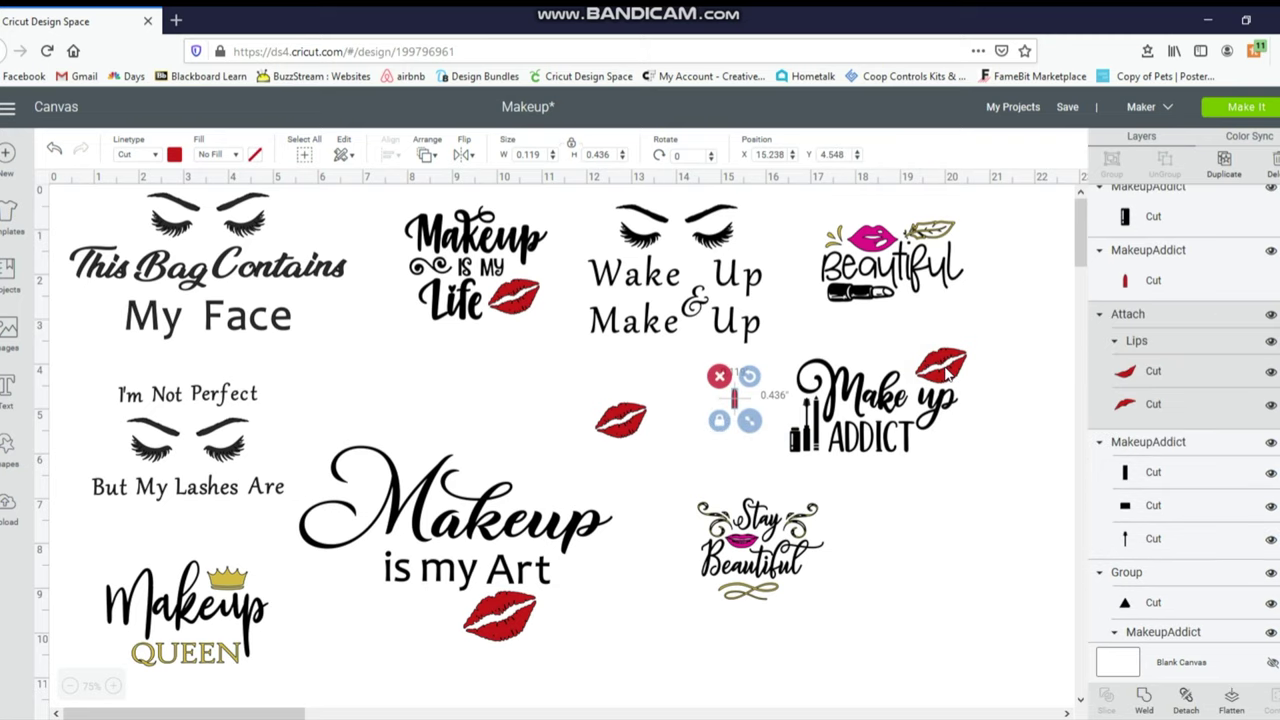
pyautogui.moveTo(948, 376); pyautogui.dragTo(1061, 331)
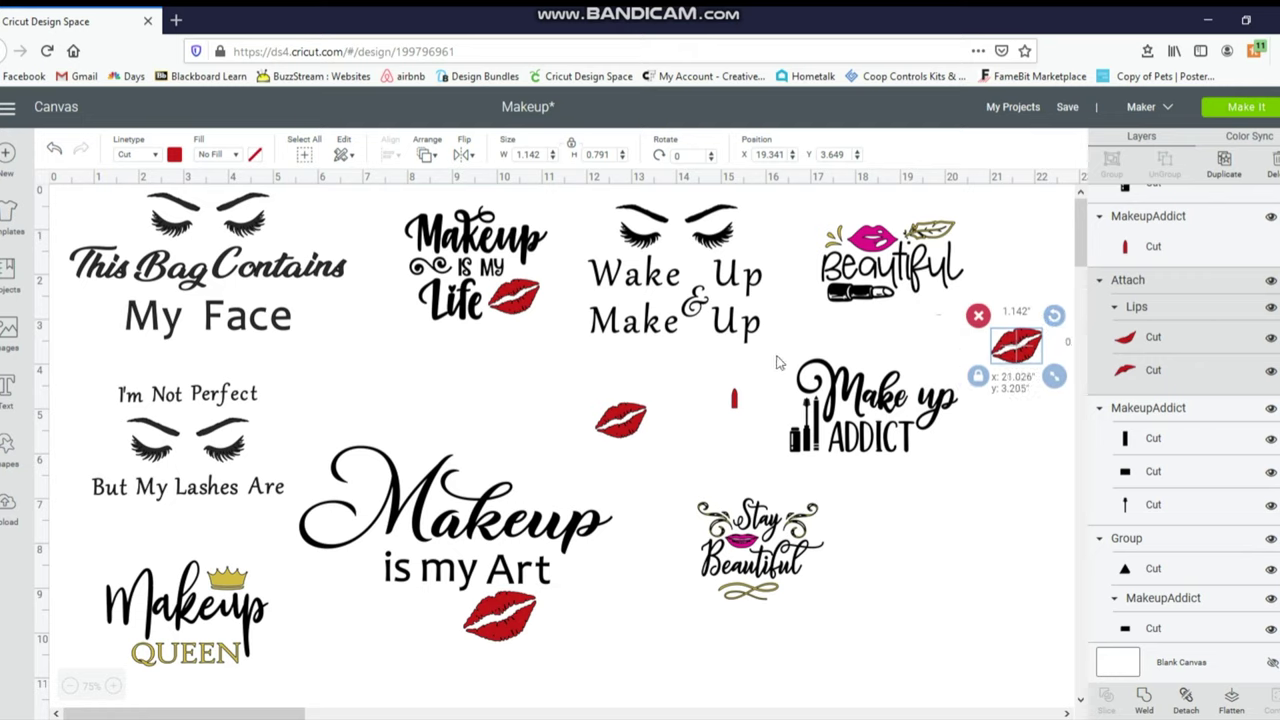
pyautogui.moveTo(782, 352); pyautogui.dragTo(948, 450)
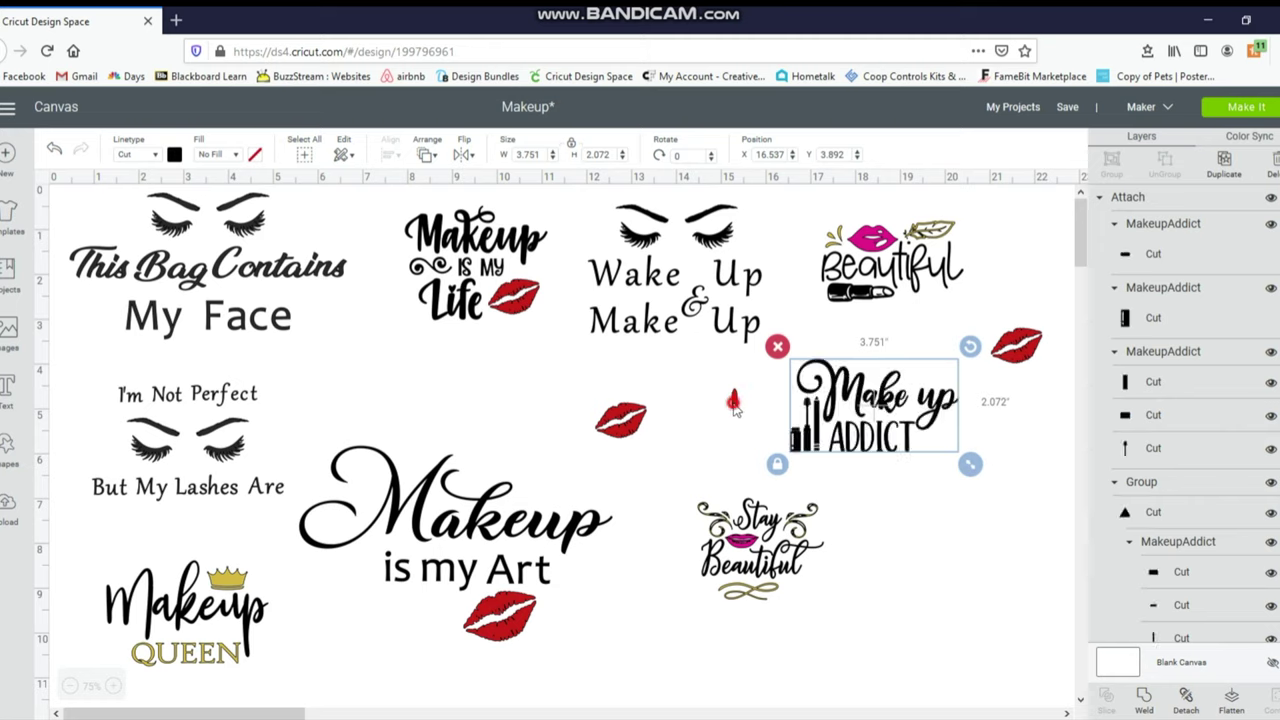
# Move the red lipstick tip back onto its tube and the red lips back above the word up, at about X 19.19, Y 3.56.
pyautogui.click(734, 400)
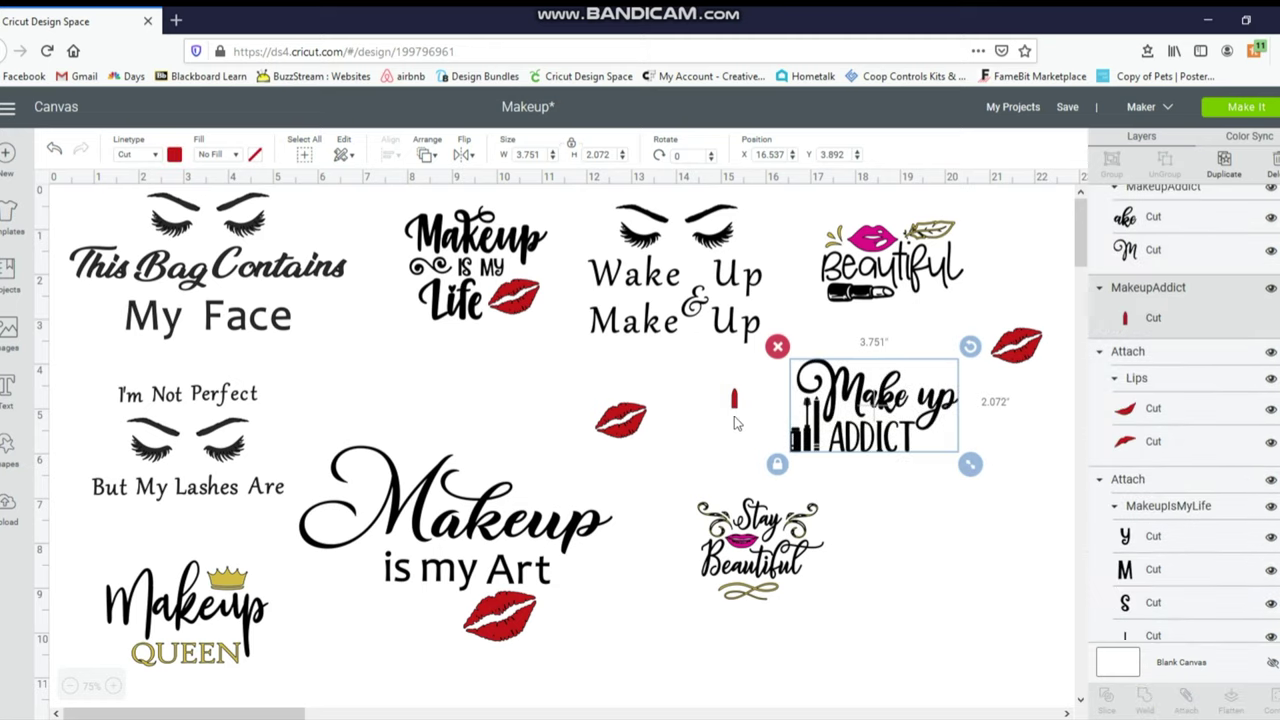
pyautogui.moveTo(734, 400); pyautogui.dragTo(800, 420)
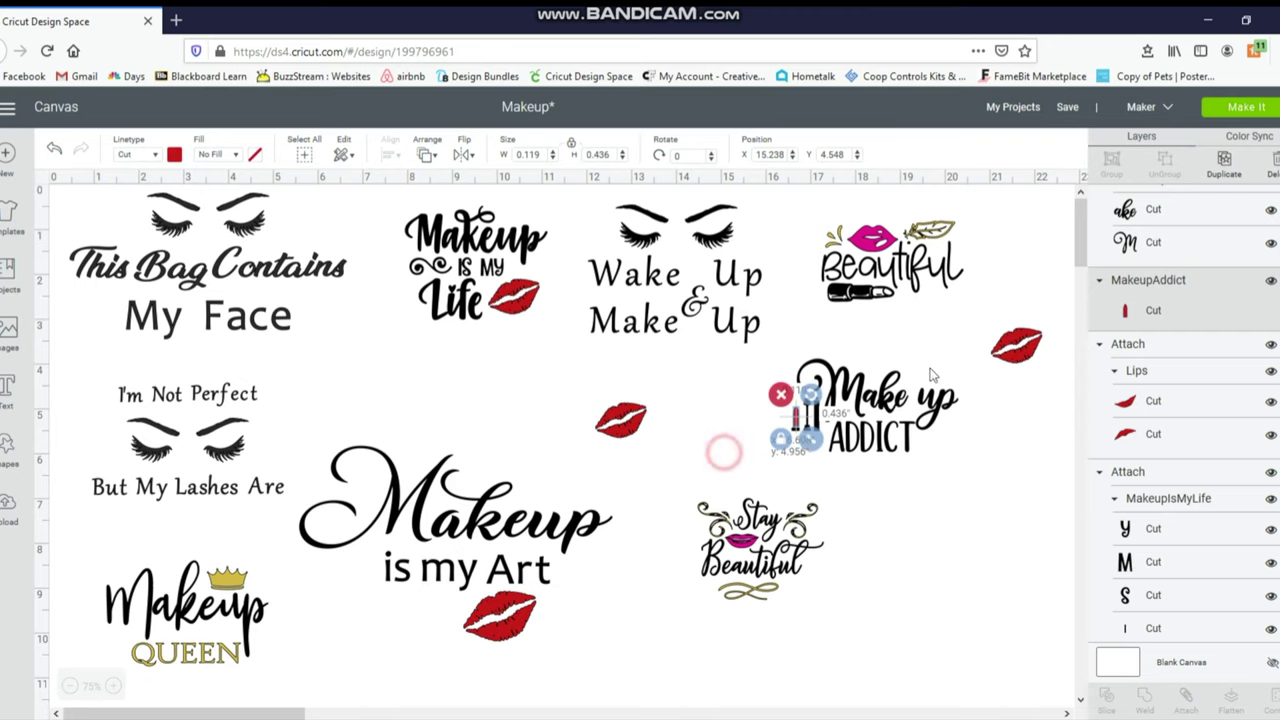
pyautogui.click(1035, 358)
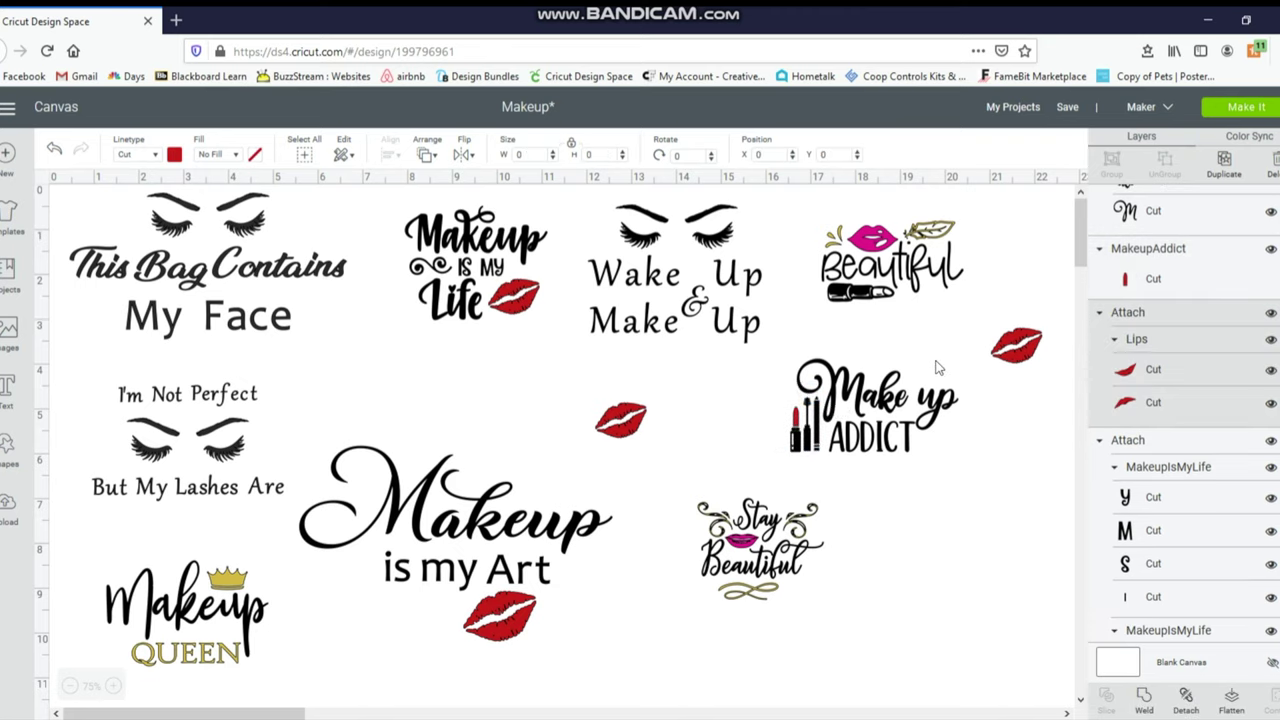
pyautogui.click(1020, 360)
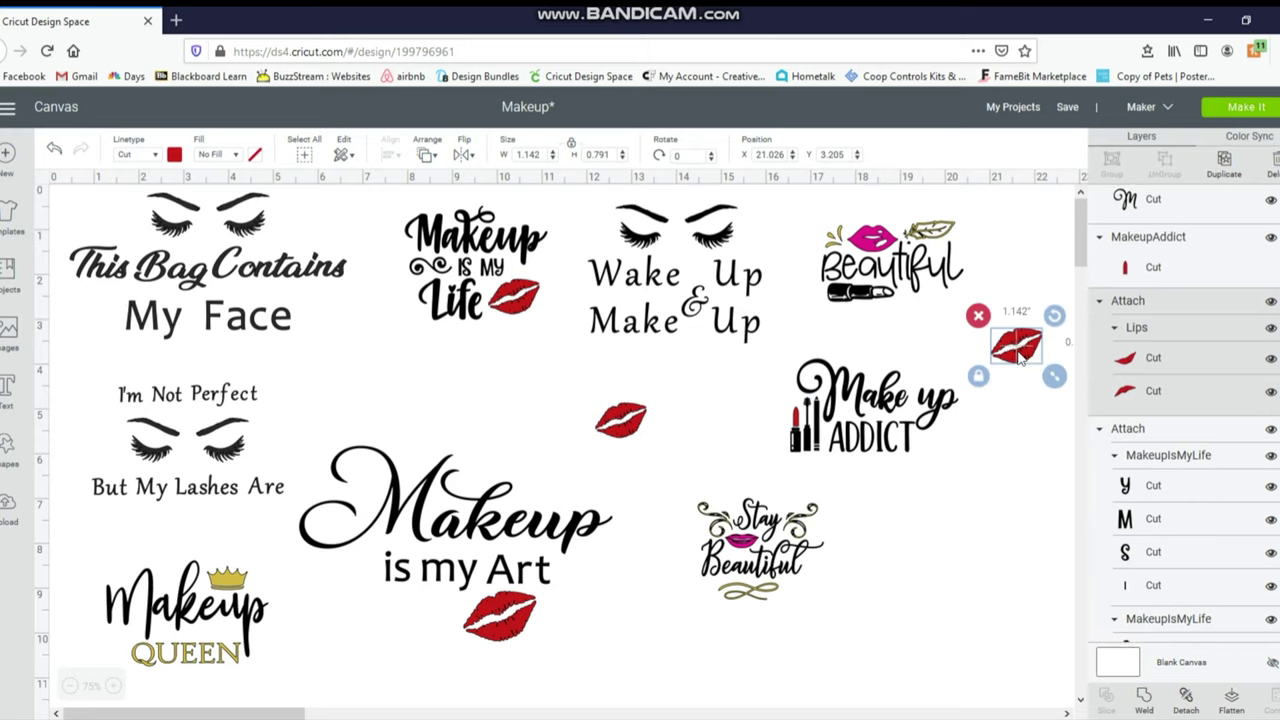
pyautogui.moveTo(1015, 355); pyautogui.dragTo(930, 373)
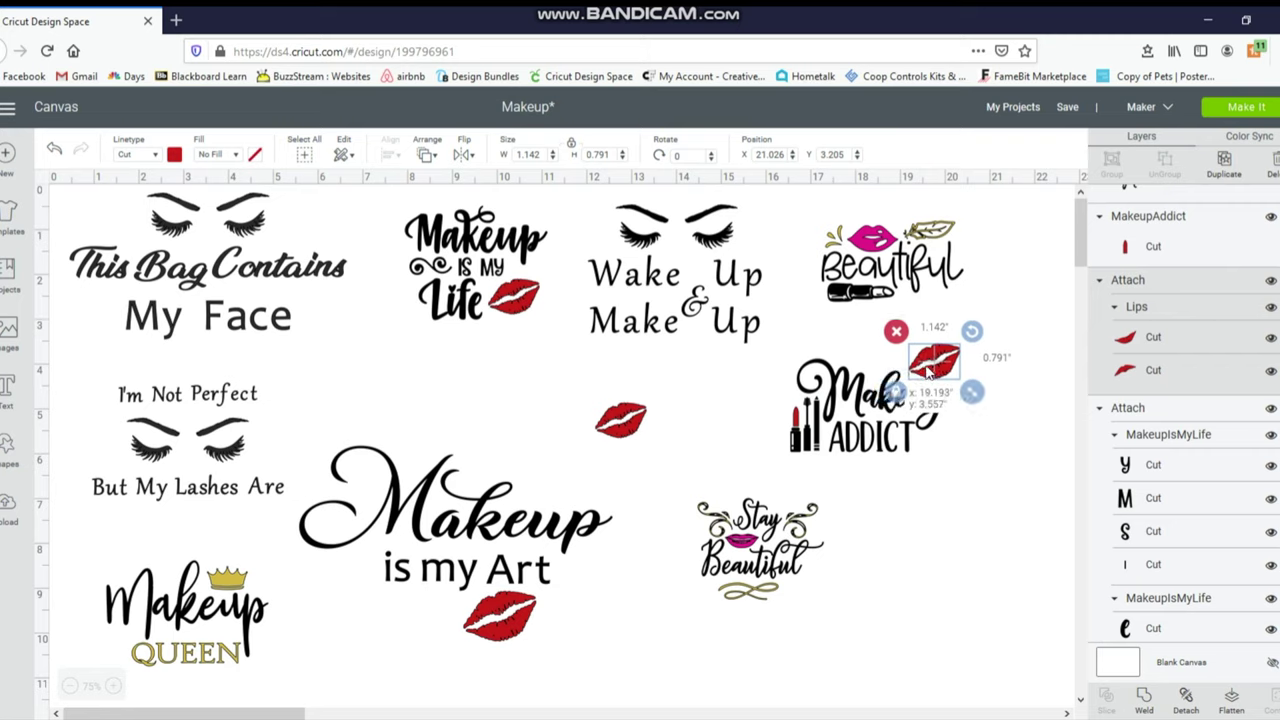
pyautogui.click(929, 504)
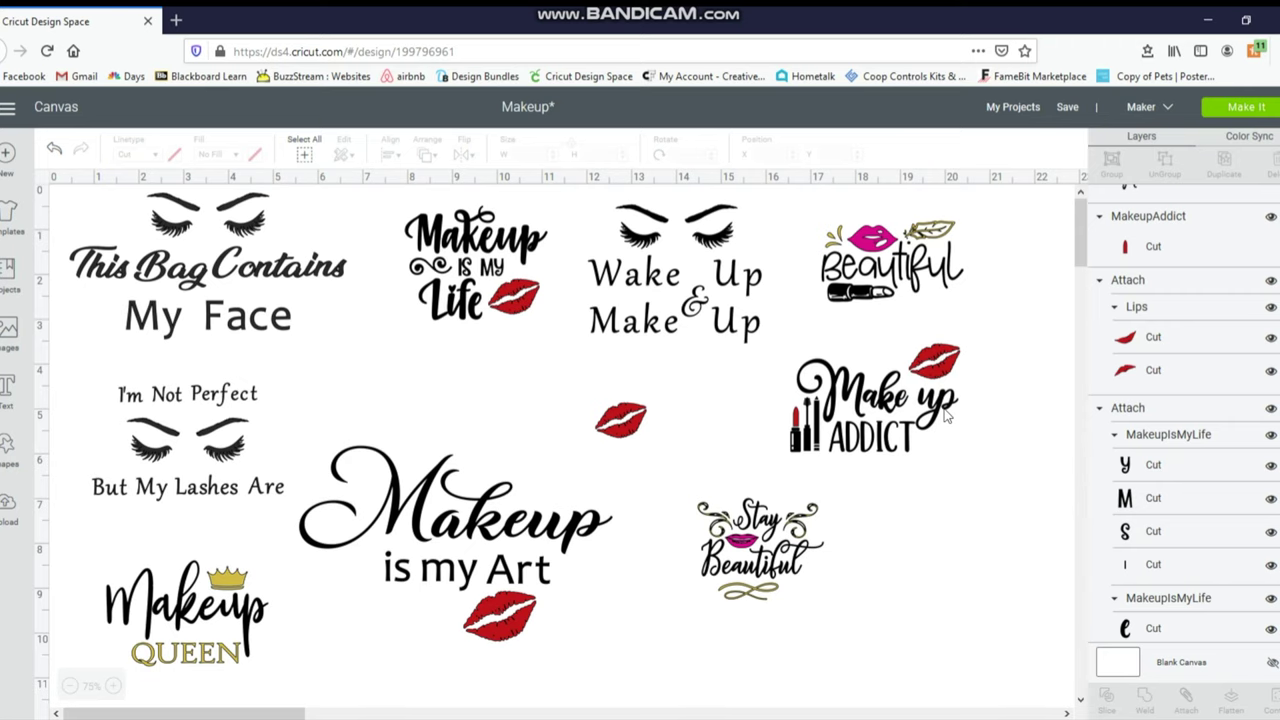
pyautogui.hotkey('ctrl', 'z')
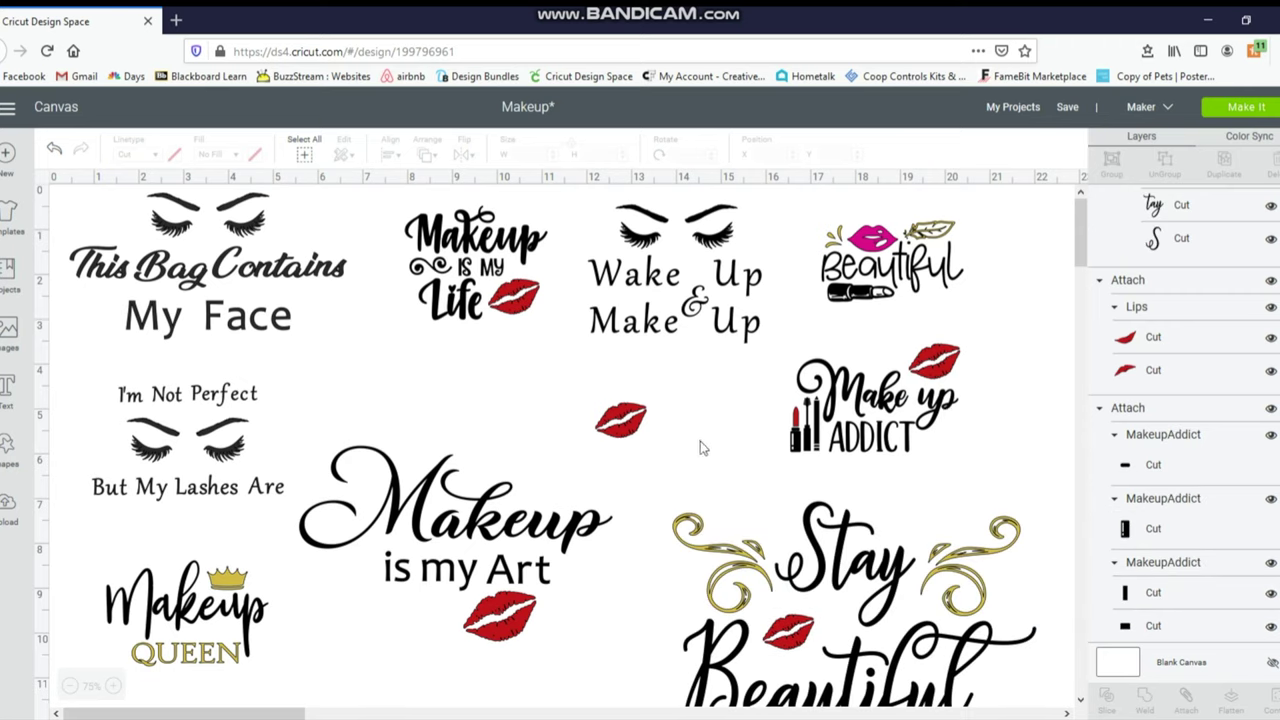